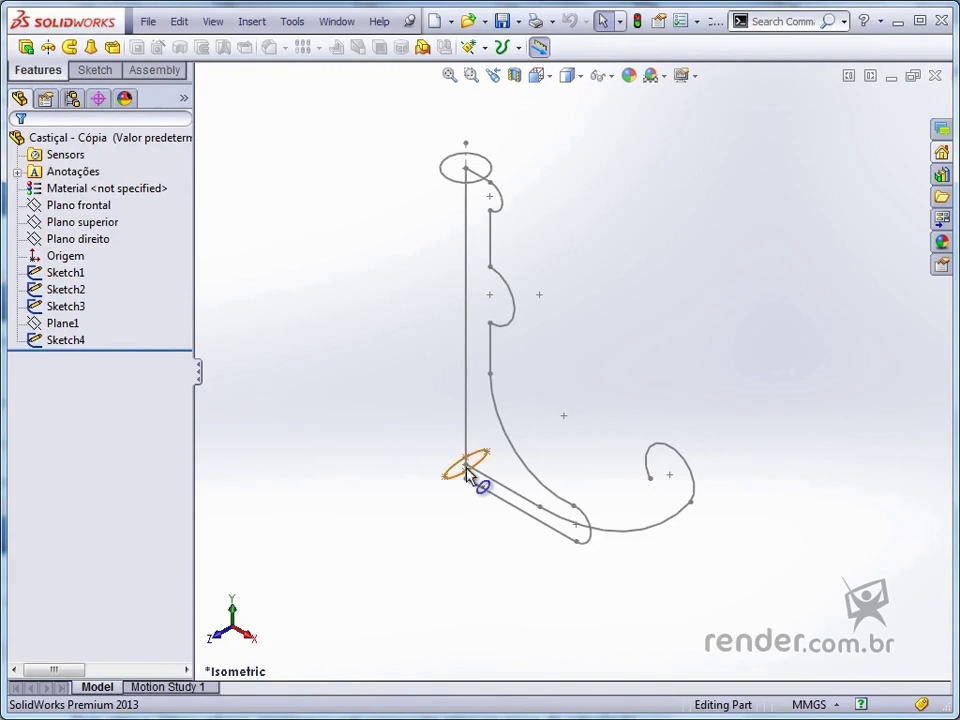
# - Create a new empty part document
pyautogui.scroll(-2, 466, 474)
pyautogui.scroll(-2, 466, 474)
pyautogui.scroll(-2, 466, 474)
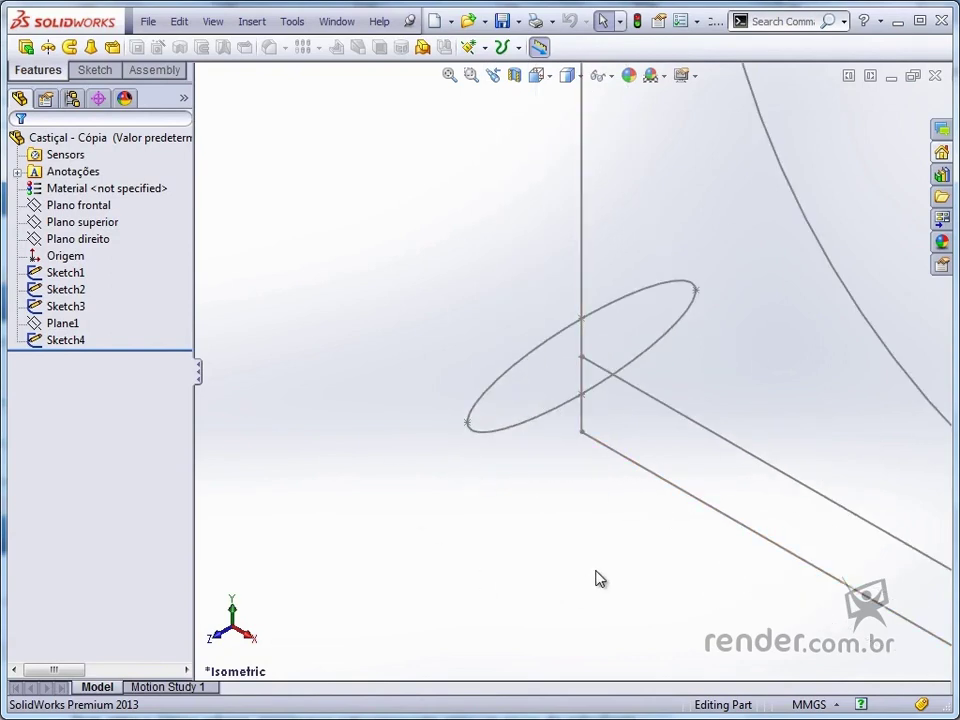
pyautogui.press('f')
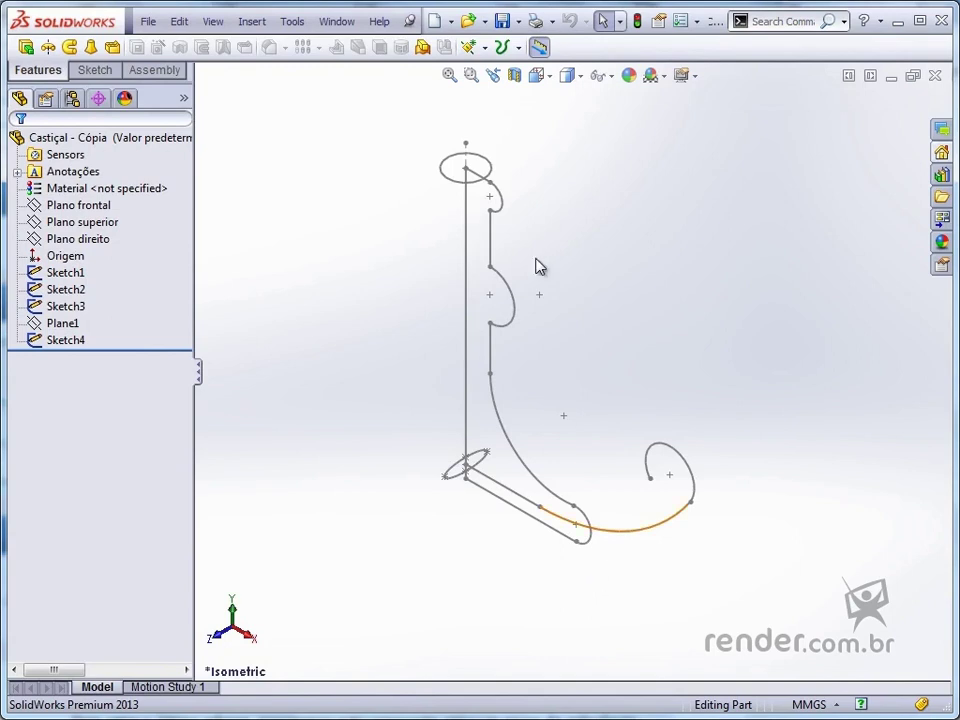
pyautogui.click(433, 24)
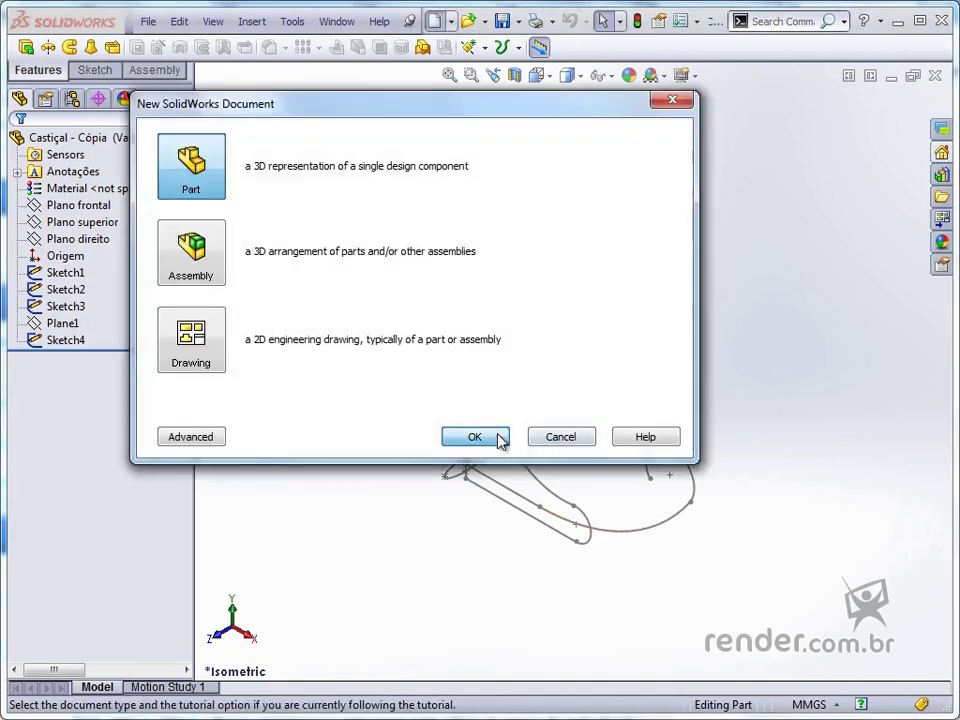
pyautogui.doubleClick(476, 360)
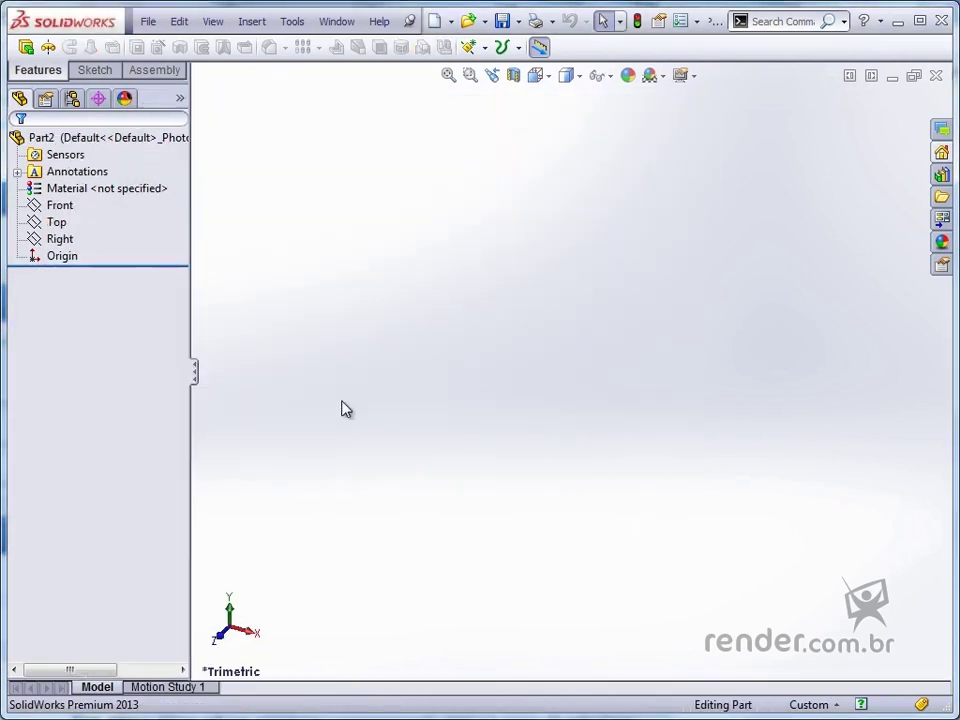
# - On the Front plane, sketch a vertical centreline rising from the origin
pyautogui.click(62, 205)
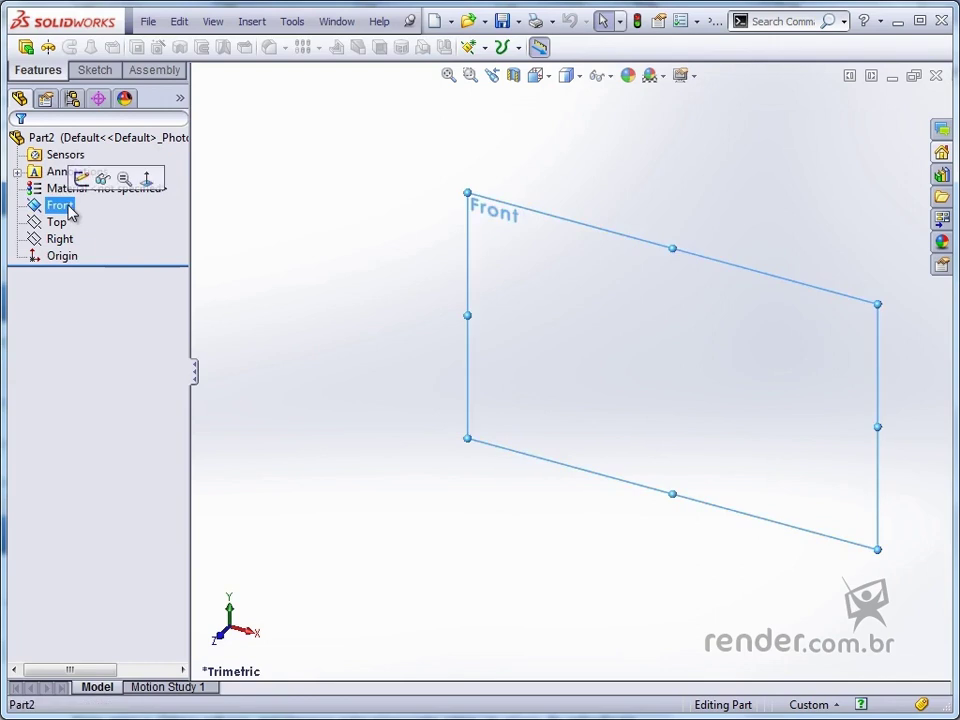
pyautogui.click(79, 178)
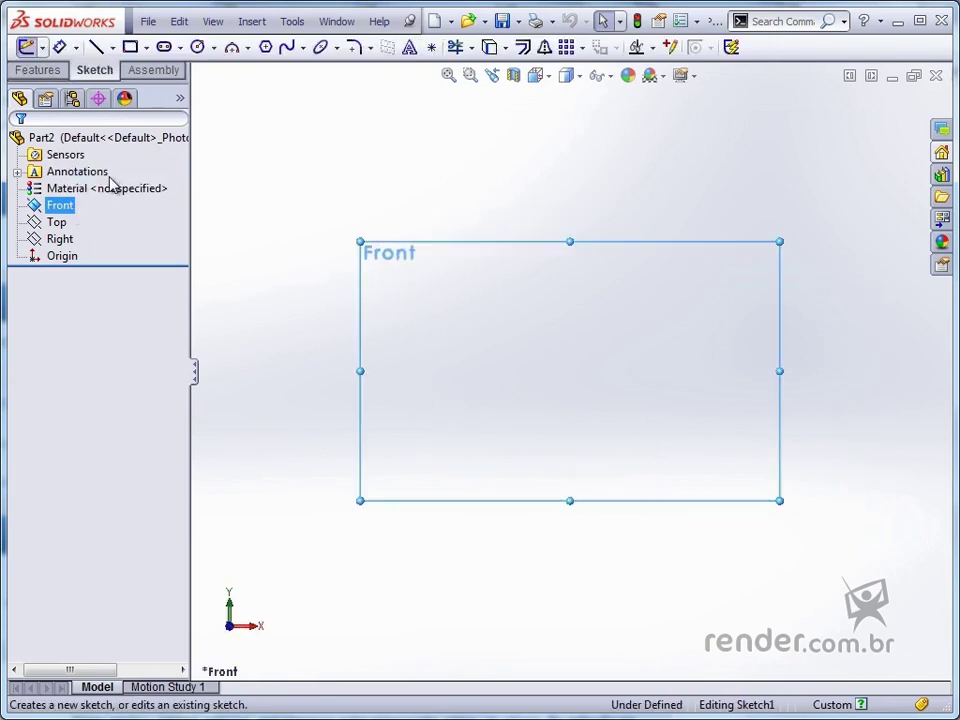
pyautogui.click(112, 48)
pyautogui.click(104, 86)
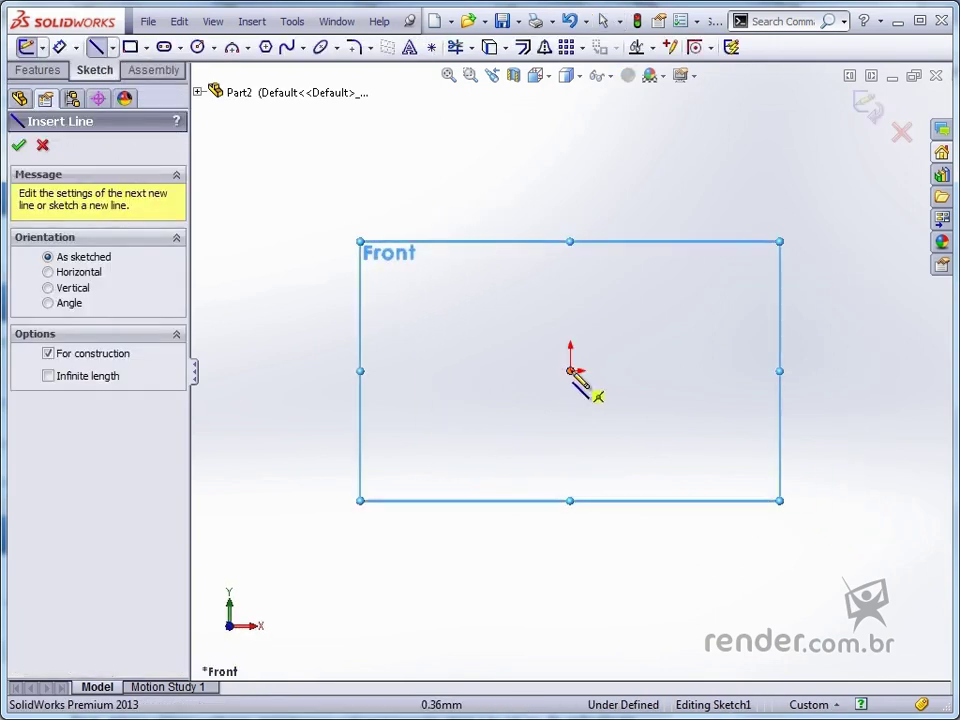
pyautogui.click(570, 371)
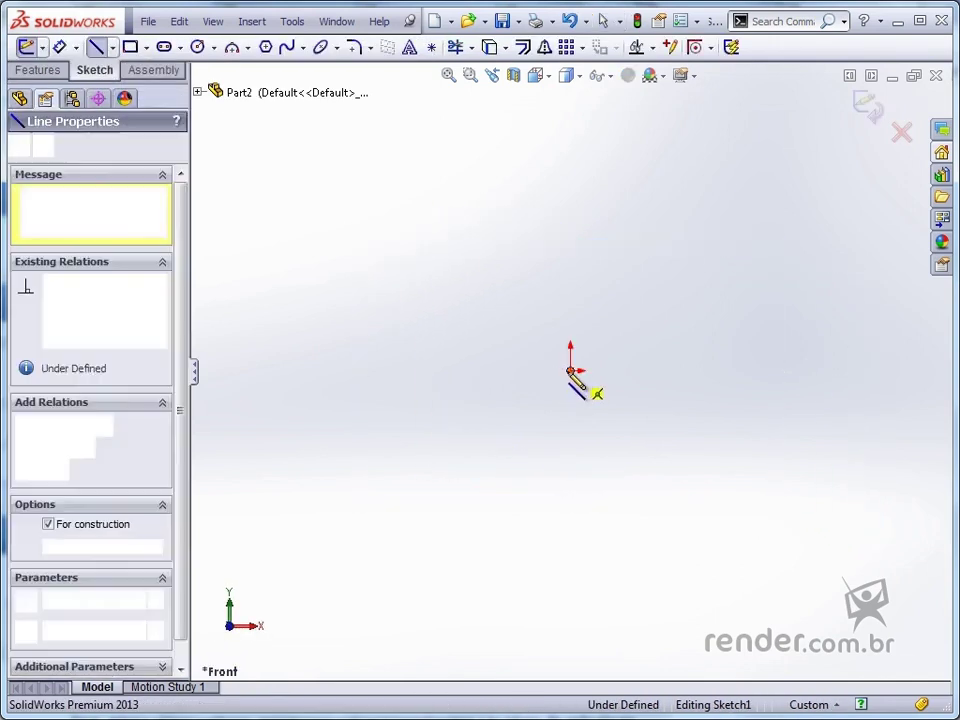
pyautogui.click(570, 135)
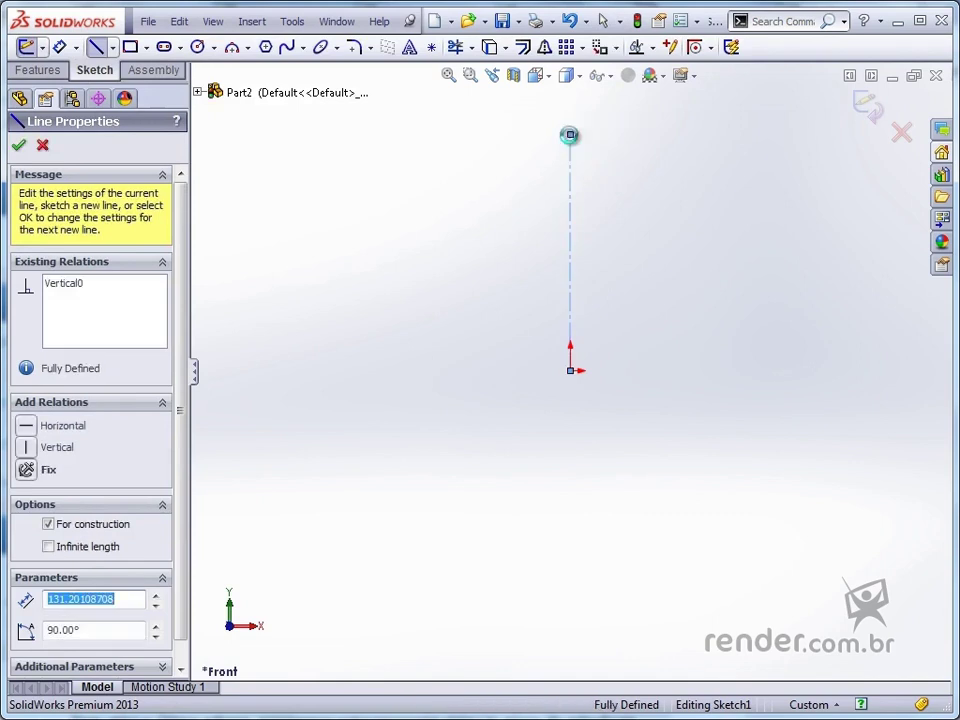
pyautogui.press('Escape')
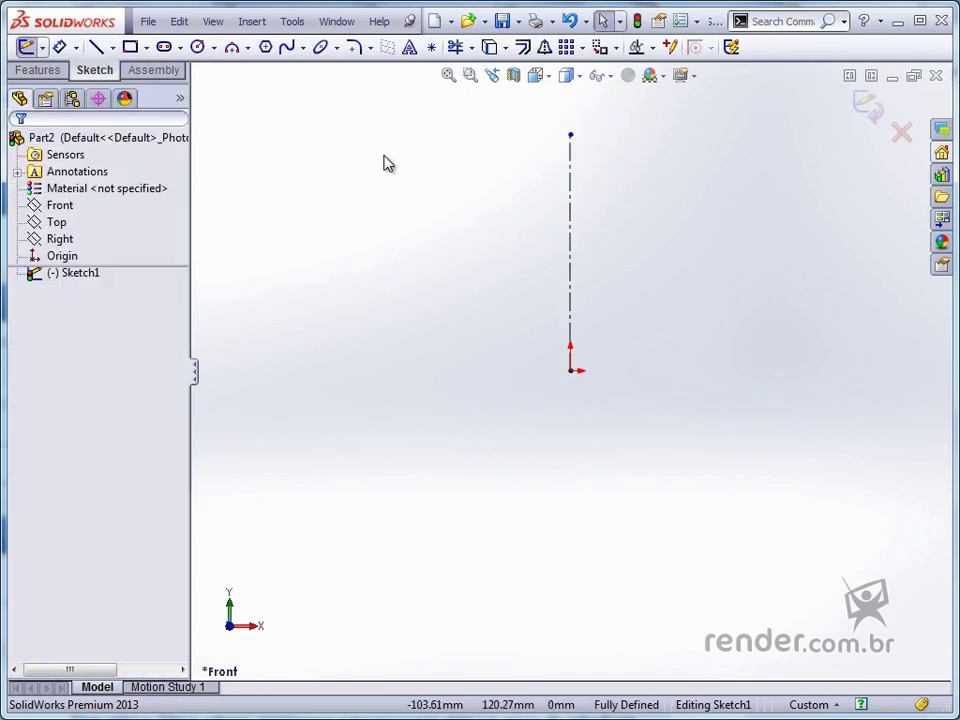
# - Draw the base line, tall side line, top ledge and two rounded bumps down the profile
pyautogui.click(96, 47)
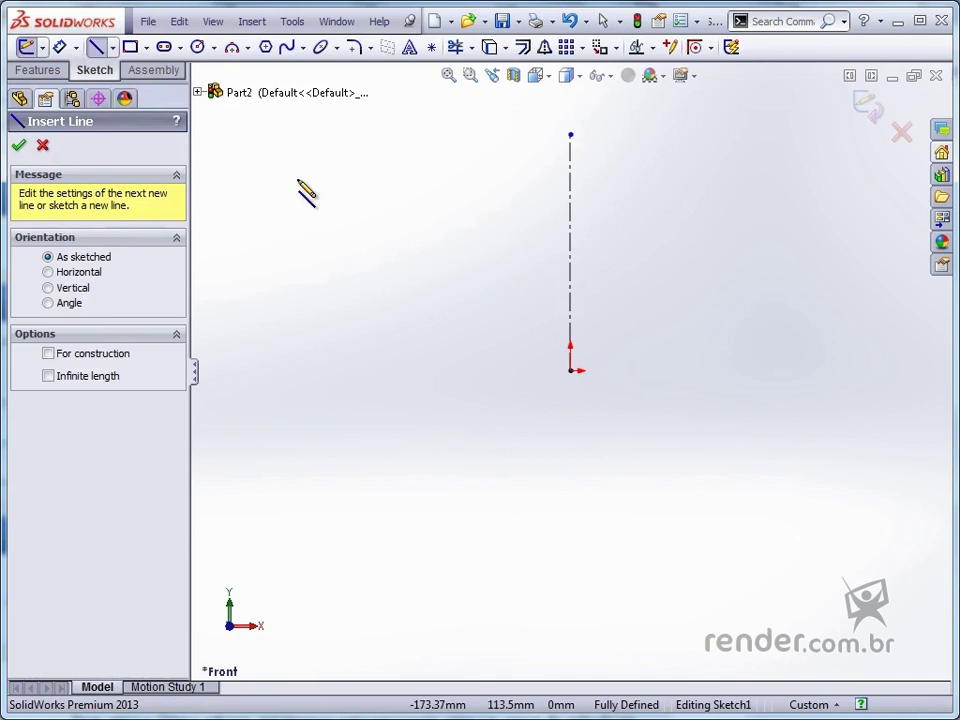
pyautogui.click(705, 371)
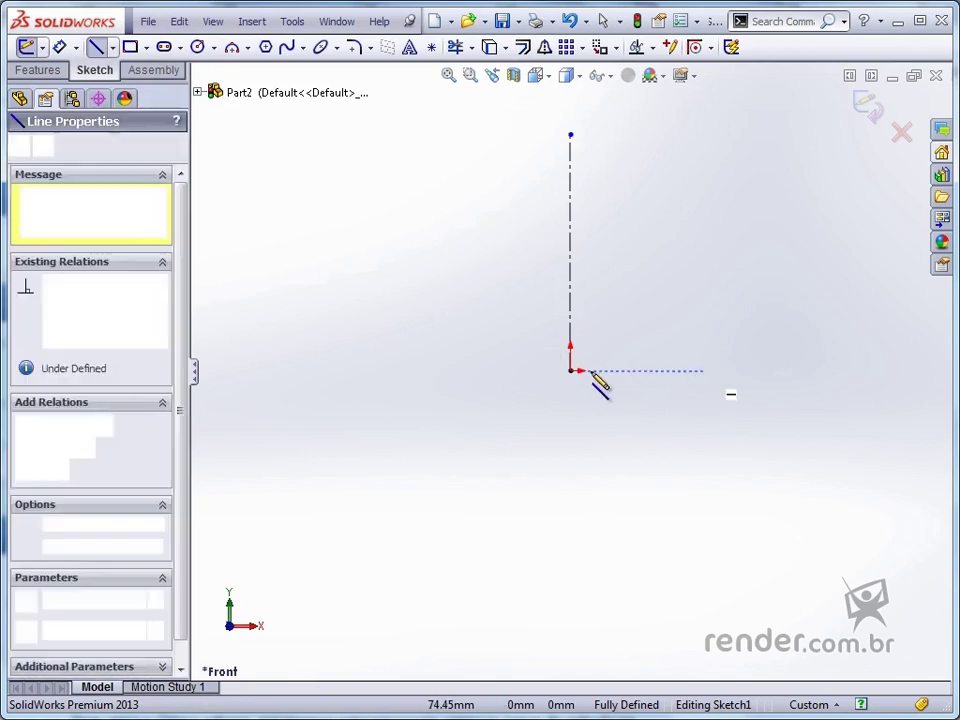
pyautogui.click(570, 371)
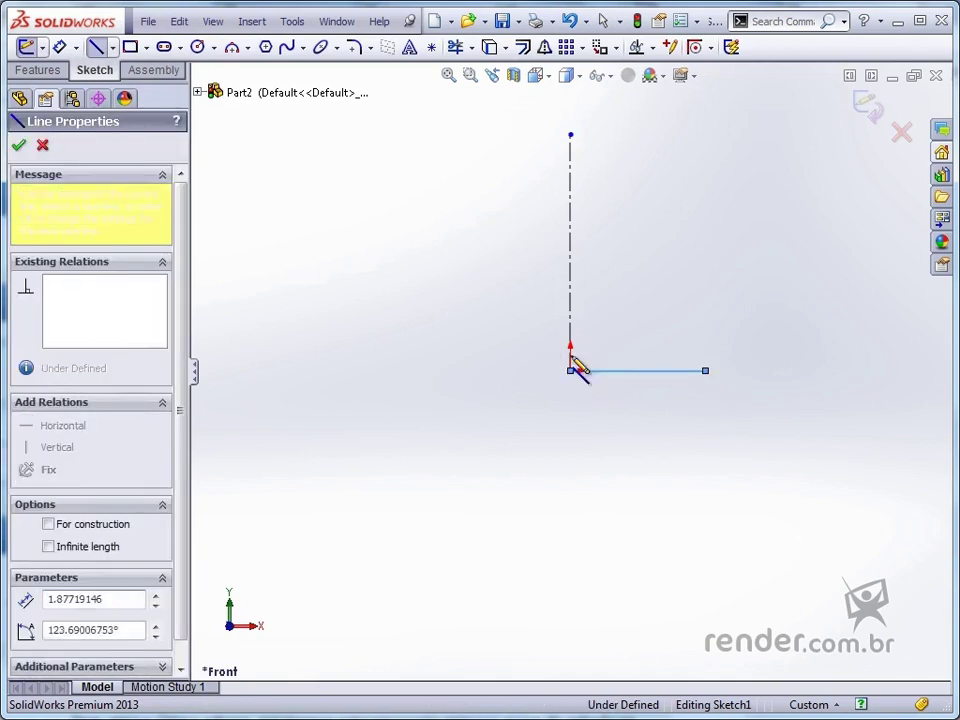
pyautogui.click(570, 164)
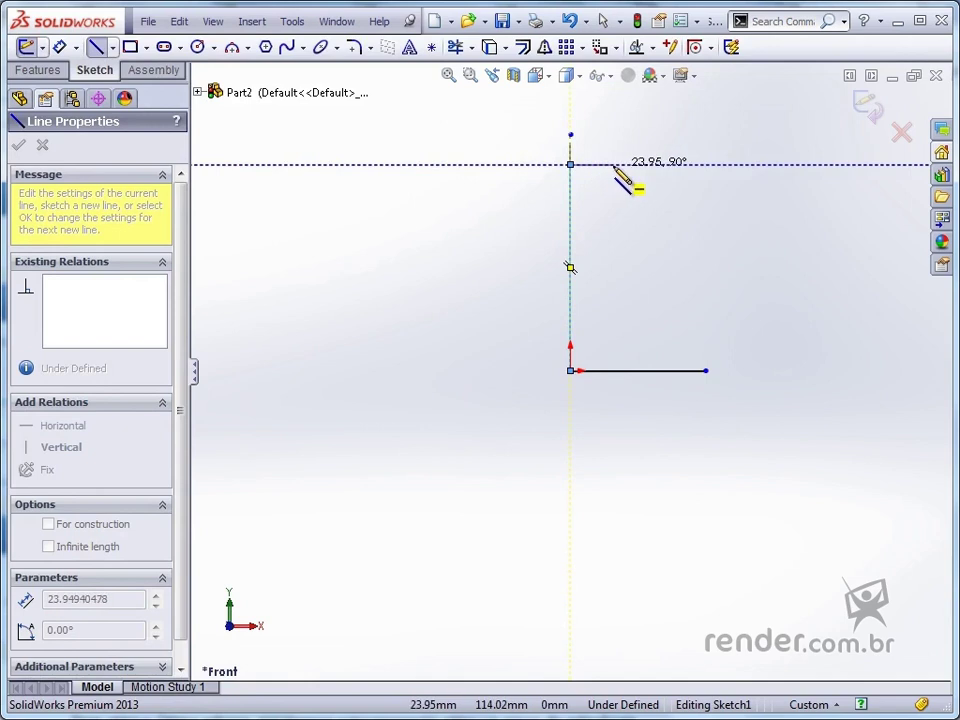
pyautogui.click(613, 164)
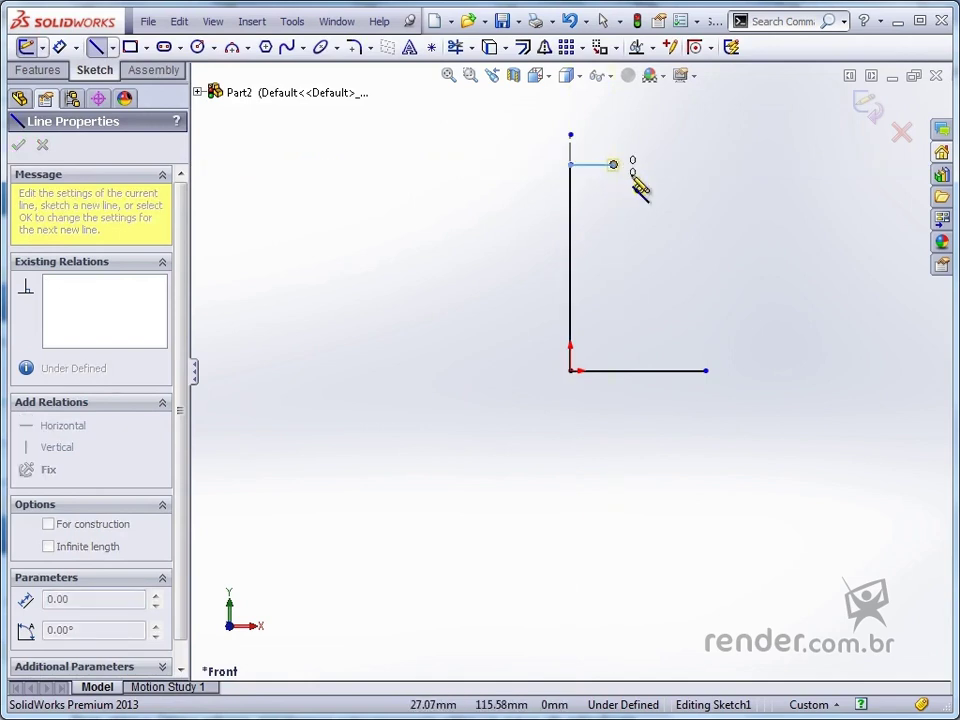
pyautogui.click(613, 186)
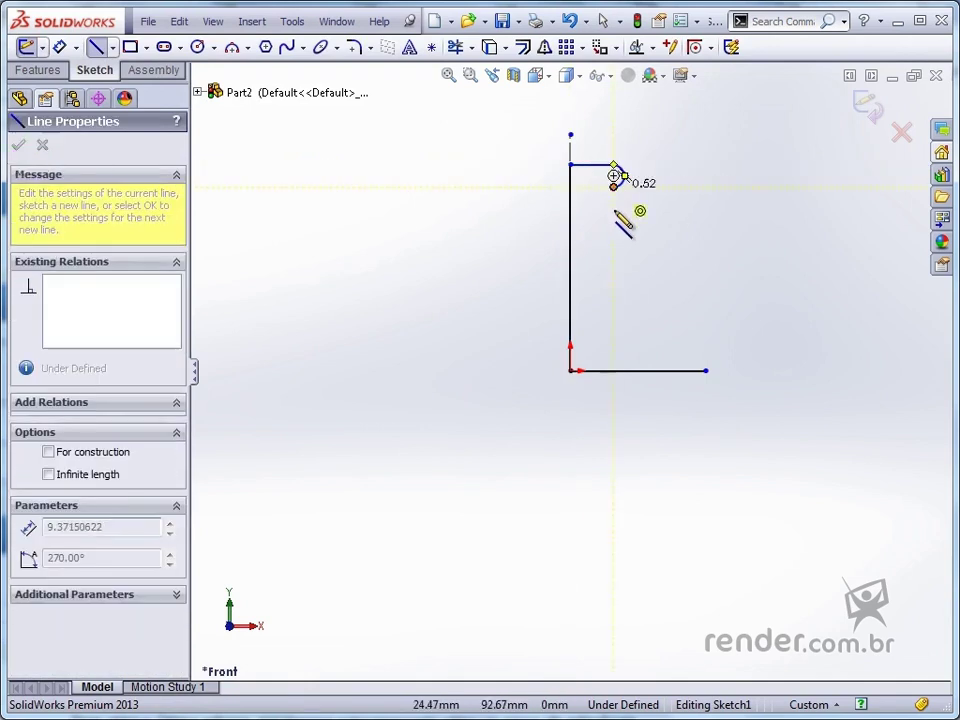
pyautogui.click(613, 225)
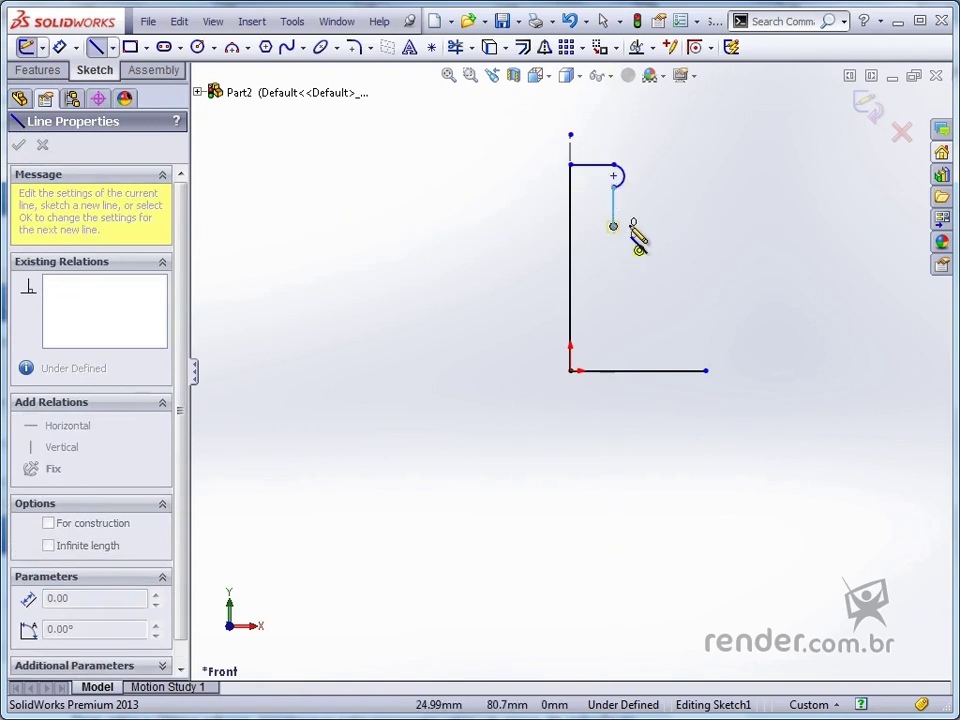
pyautogui.click(614, 269)
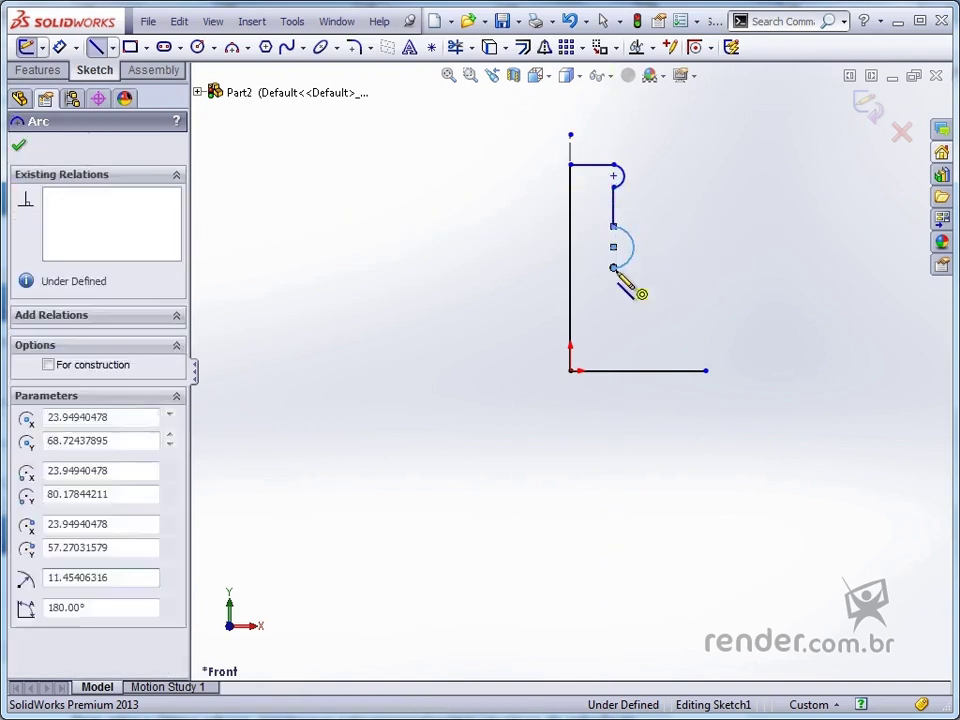
pyautogui.click(613, 306)
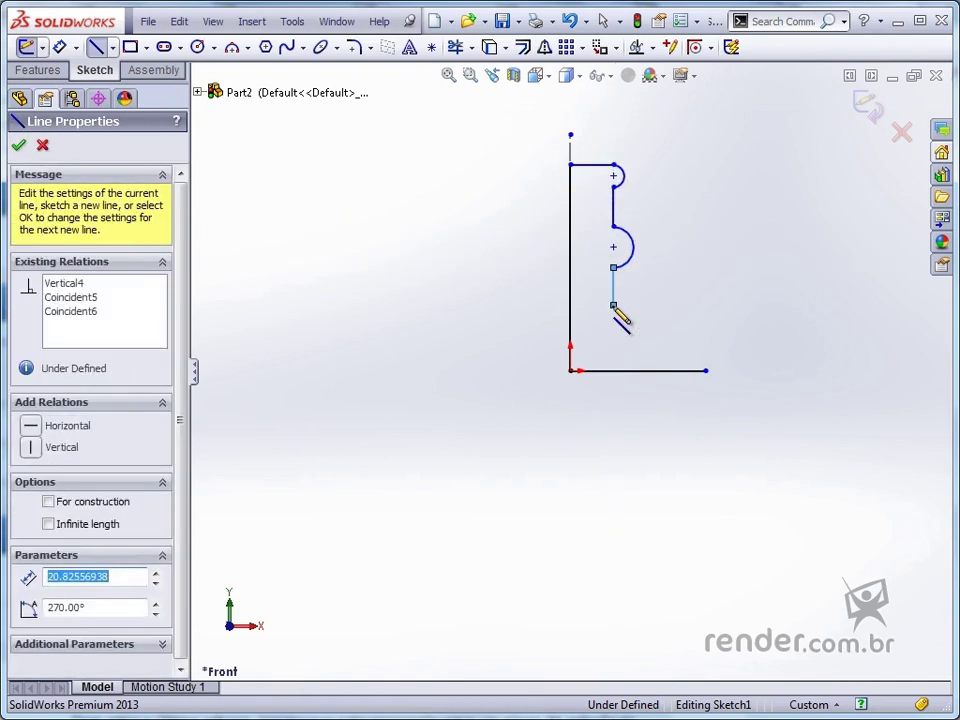
pyautogui.press('Escape')
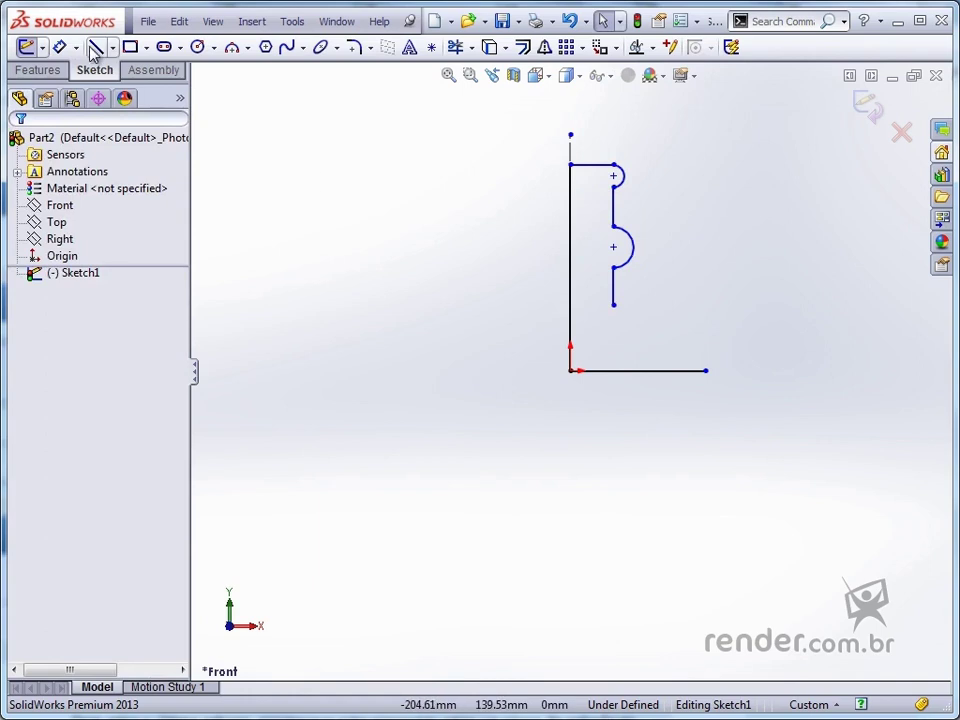
# - Add a rounded right end to the base and a horizontal line back toward the left
pyautogui.click(96, 47)
pyautogui.click(705, 371)
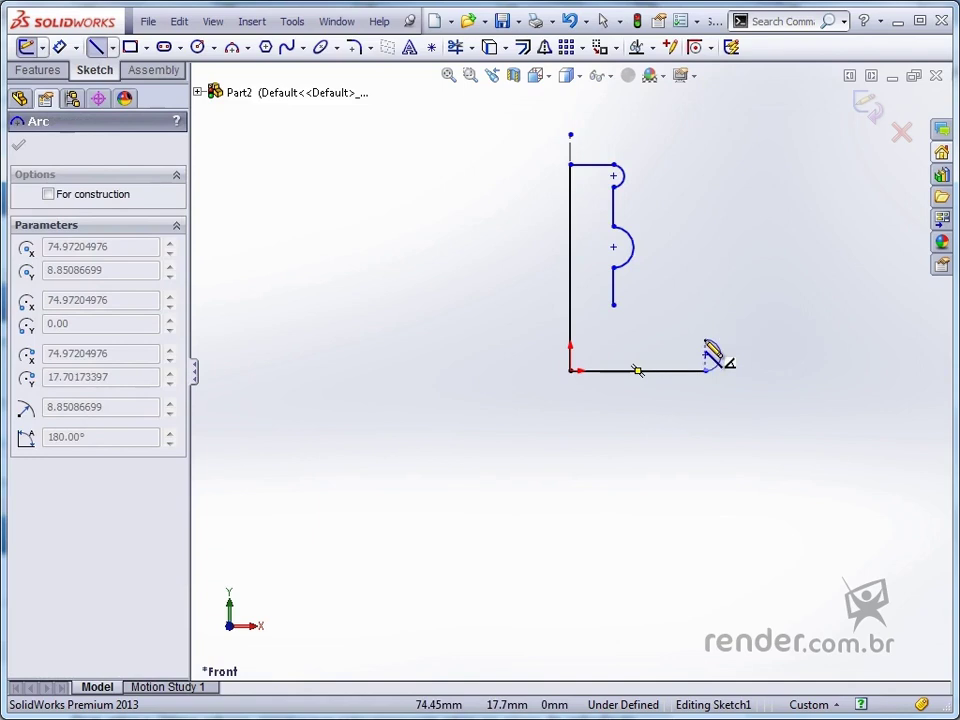
pyautogui.click(706, 341)
pyautogui.click(647, 339)
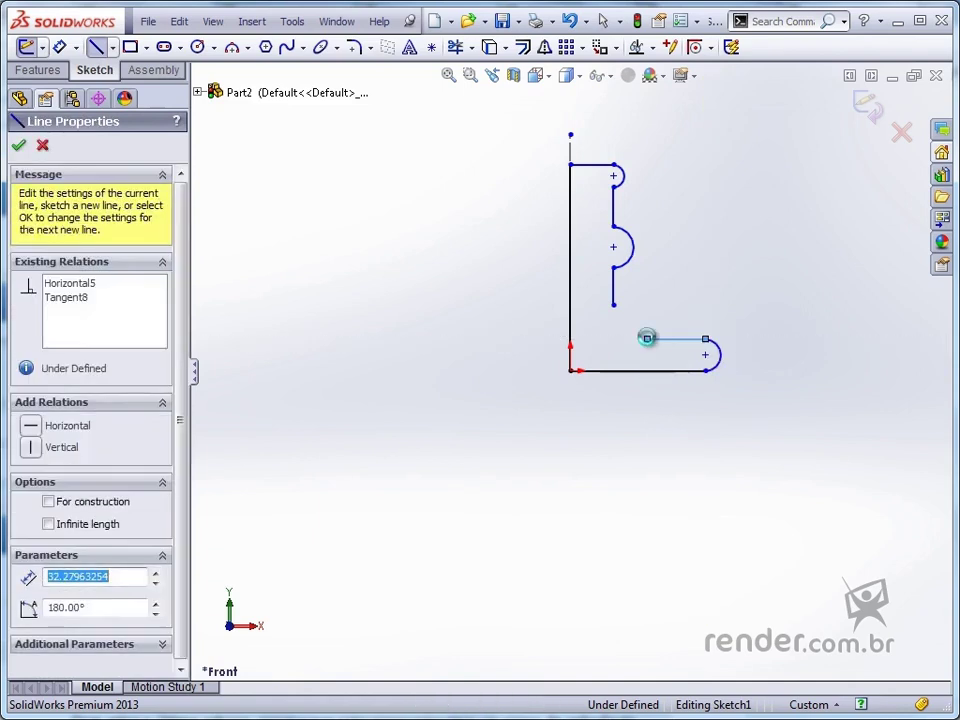
pyautogui.press('Escape')
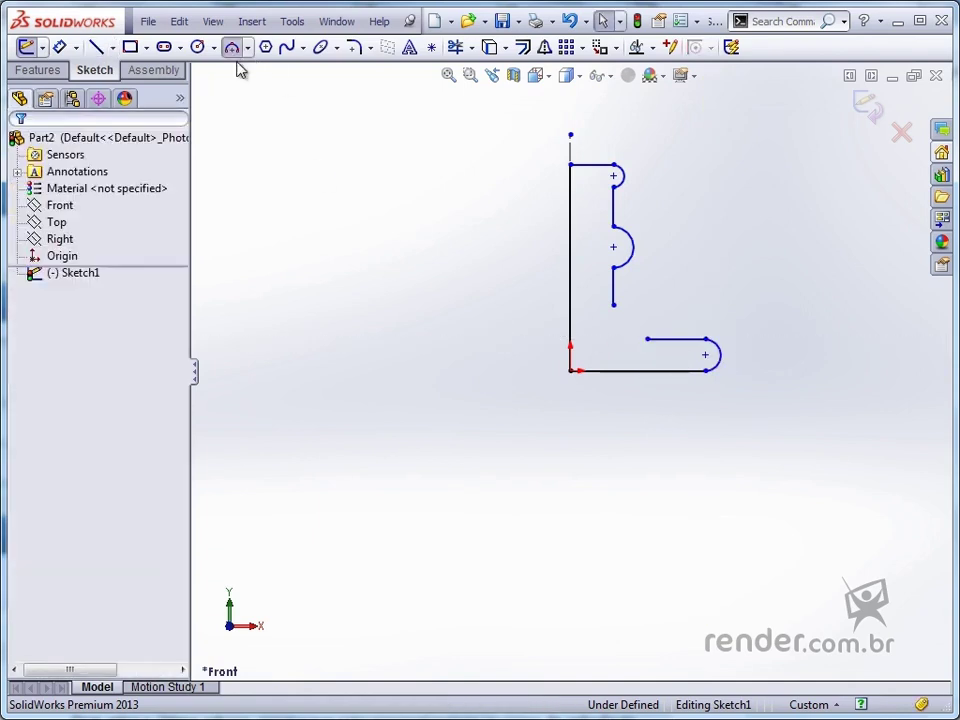
# - Close the profile with a 3-point arc from the lower vertical line to the horizontal line
pyautogui.click(232, 47)
pyautogui.click(614, 306)
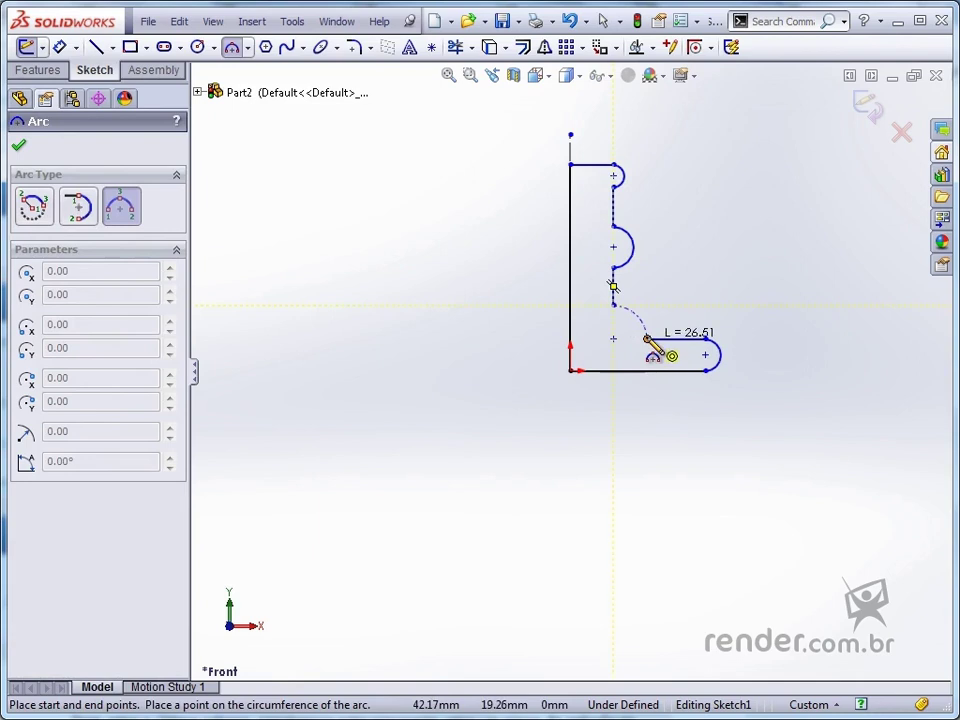
pyautogui.click(647, 339)
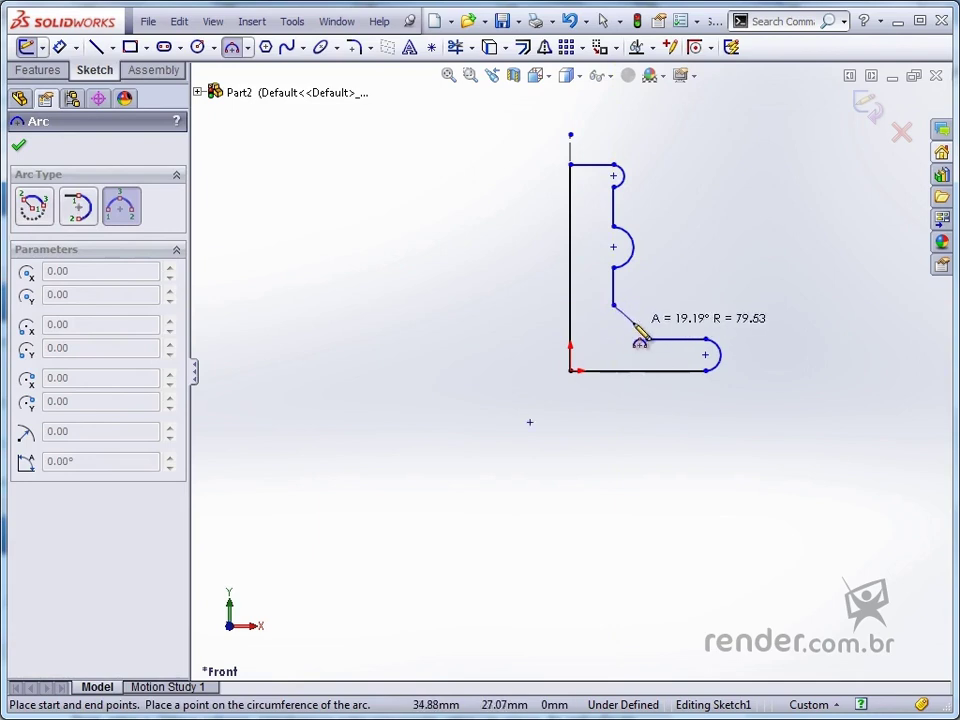
pyautogui.click(634, 329)
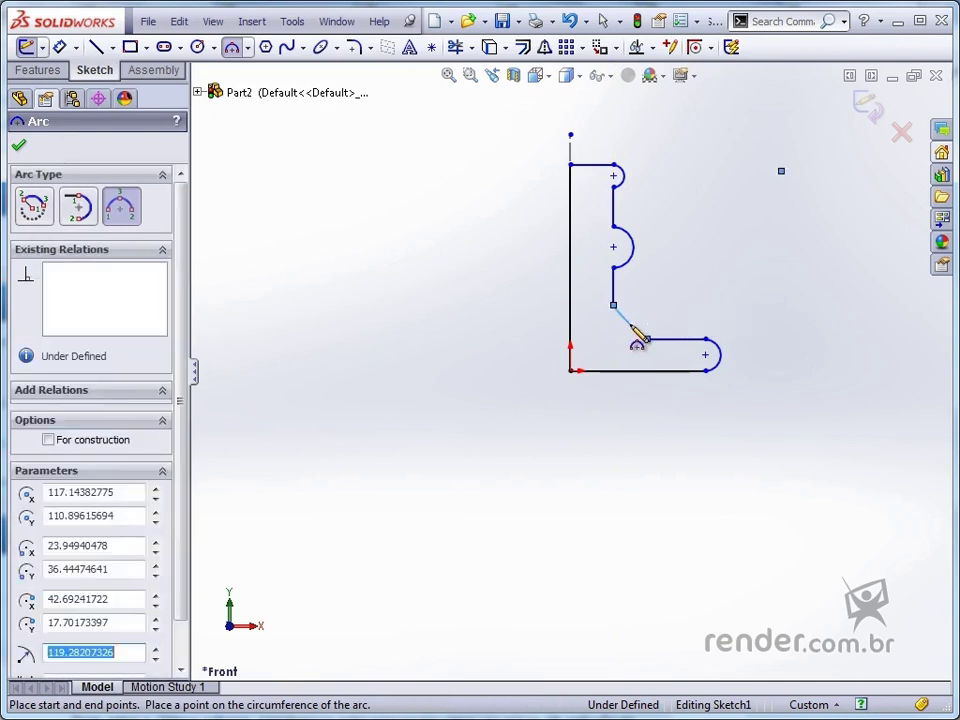
pyautogui.press('Escape')
# - Make the small top arc's endpoints and centre vertical
pyautogui.scroll(-2, 651, 352)
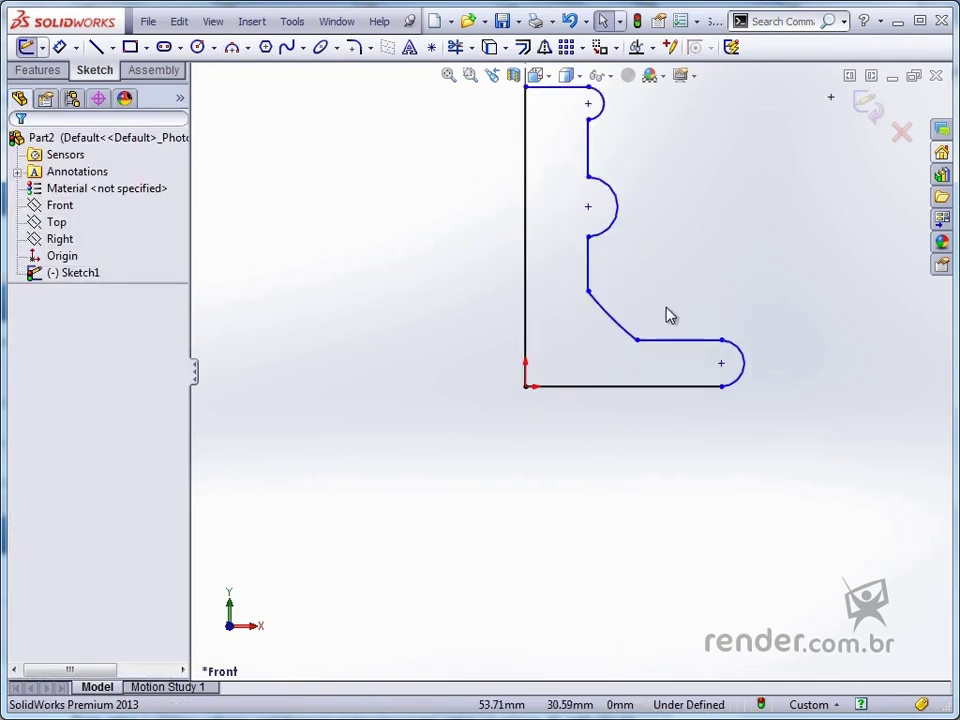
pyautogui.scroll(1, 664, 315)
pyautogui.scroll(-3, 664, 176)
pyautogui.click(539, 144)
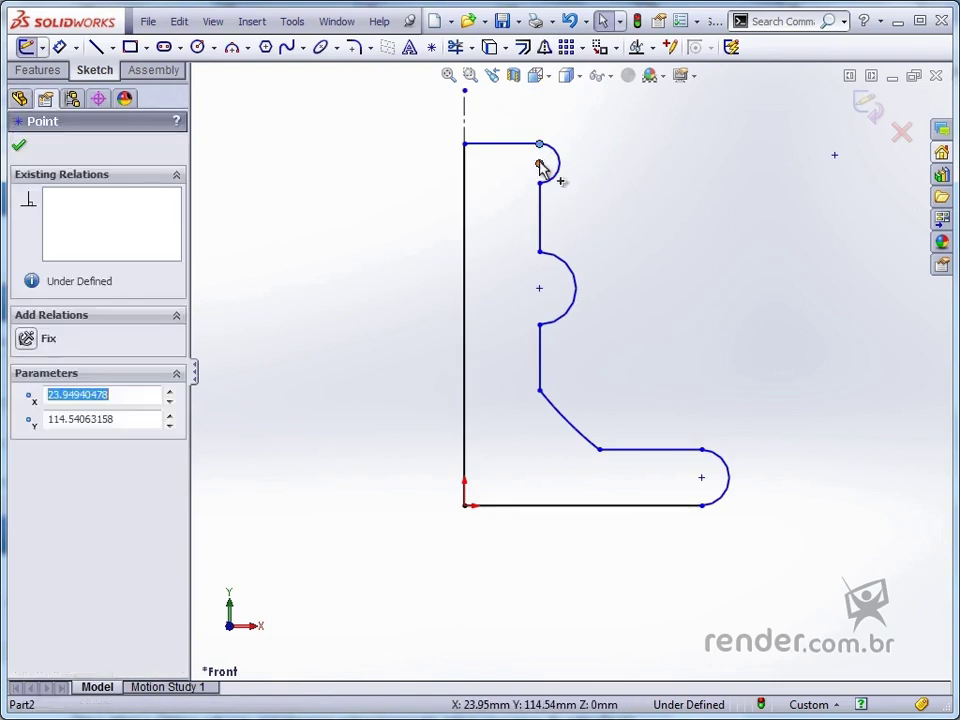
pyautogui.click(540, 184)
pyautogui.keyDown('ctrl'); pyautogui.click(540, 184); pyautogui.keyUp('ctrl')
pyautogui.keyDown('ctrl'); pyautogui.click(540, 185); pyautogui.keyUp('ctrl')
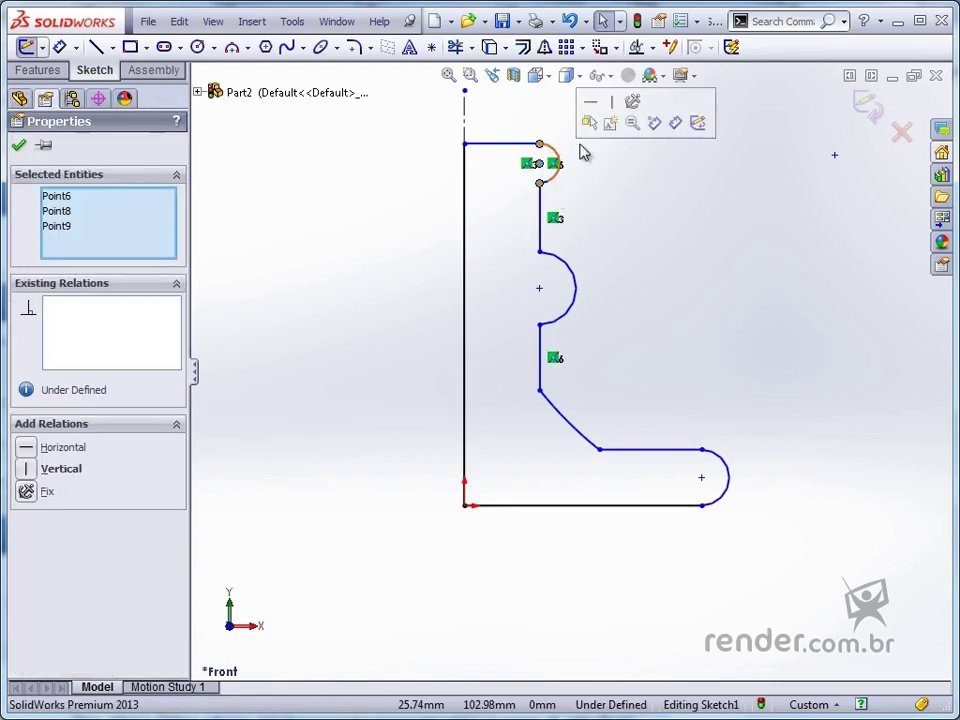
pyautogui.click(613, 102)
# - Make the middle arc's endpoints and centre vertical
pyautogui.click(539, 252)
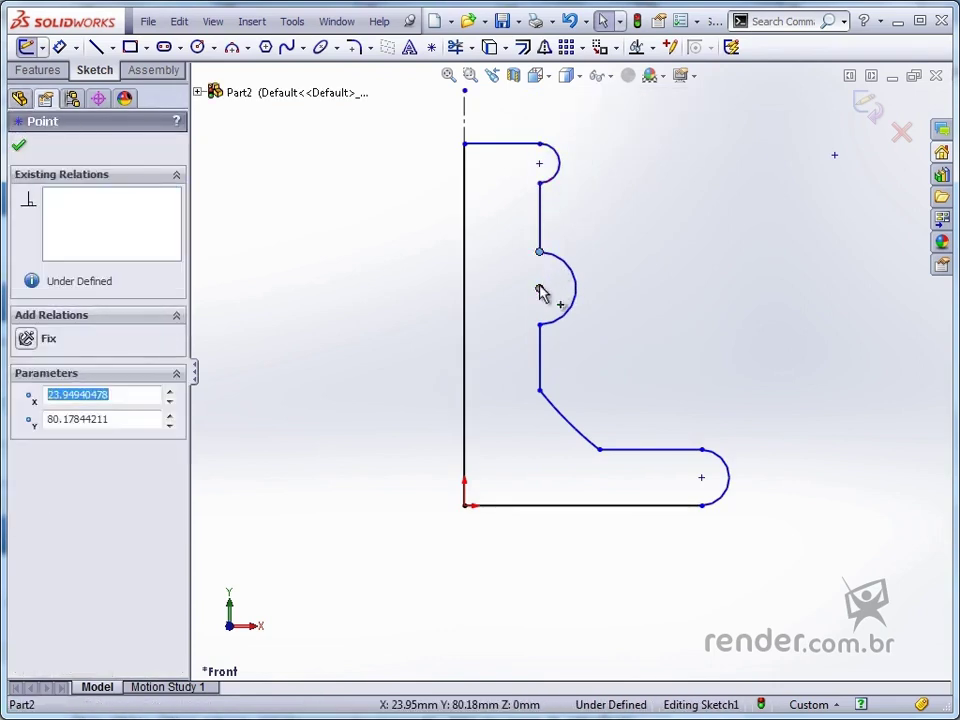
pyautogui.click(539, 289)
pyautogui.keyDown('ctrl'); pyautogui.click(539, 325); pyautogui.keyUp('ctrl')
pyautogui.click(539, 325)
pyautogui.keyDown('ctrl'); pyautogui.click(540, 328); pyautogui.keyUp('ctrl')
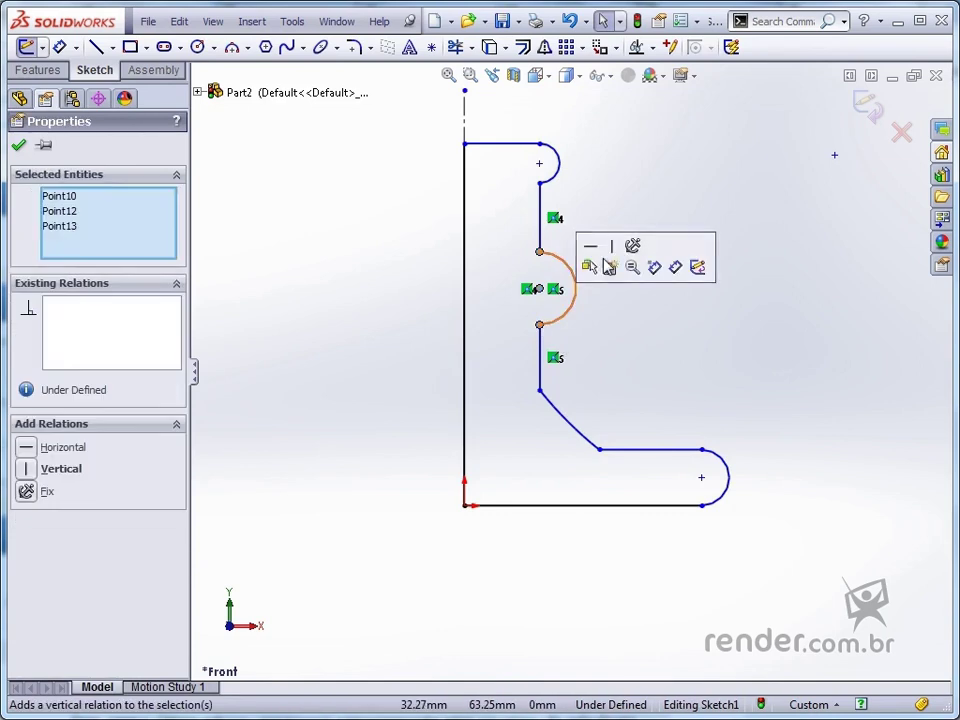
pyautogui.click(613, 248)
pyautogui.click(608, 243)
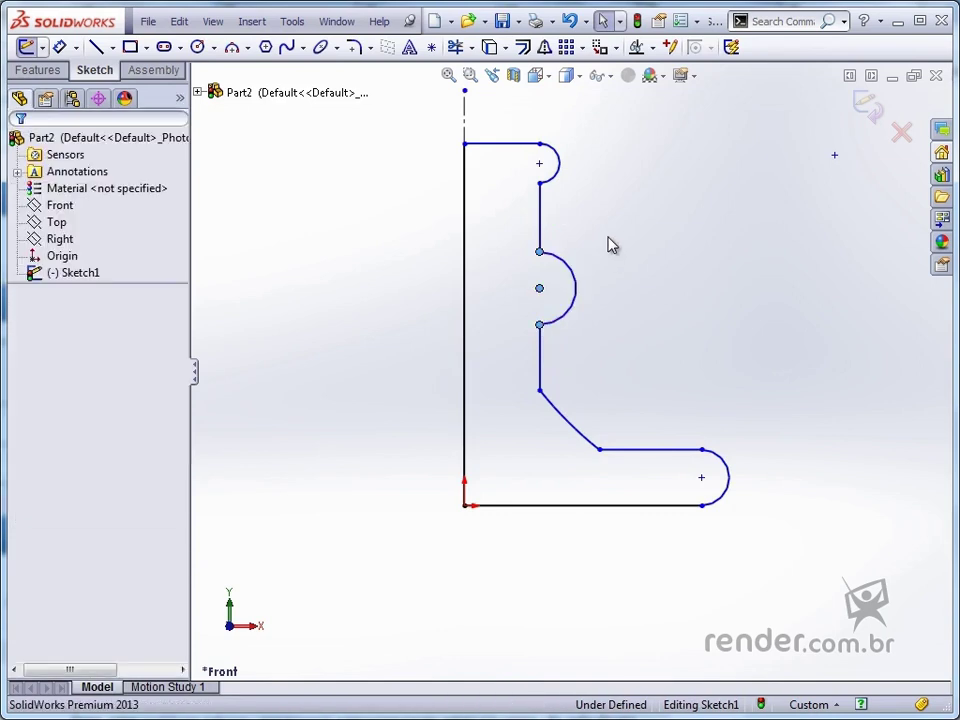
# - Dimension the left line to 220 mm and the base line to 90 mm
pyautogui.click(60, 48)
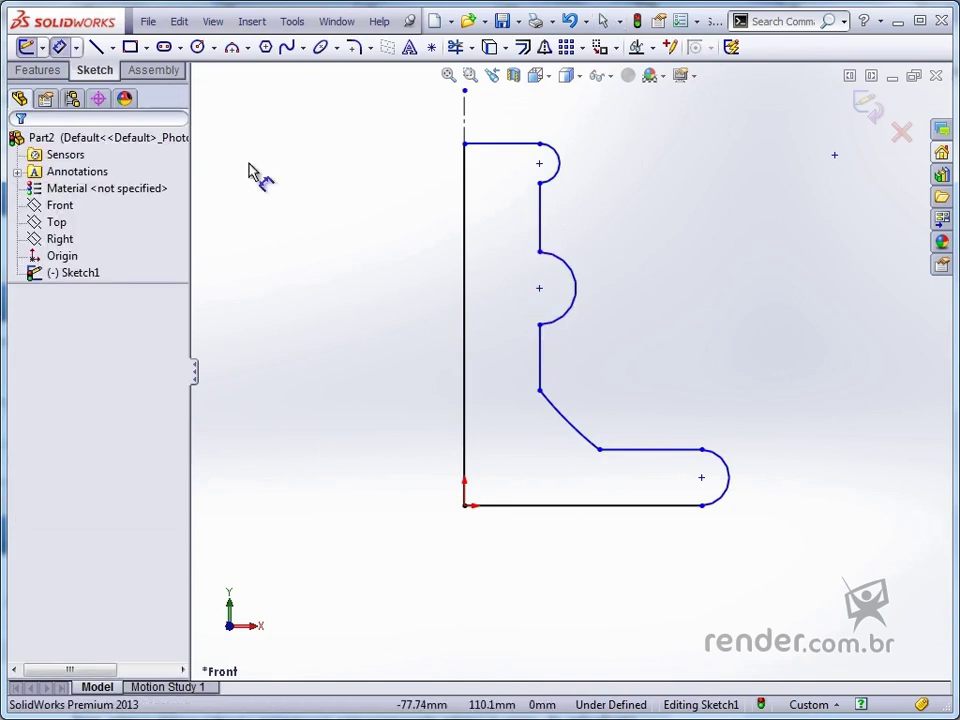
pyautogui.click(465, 289)
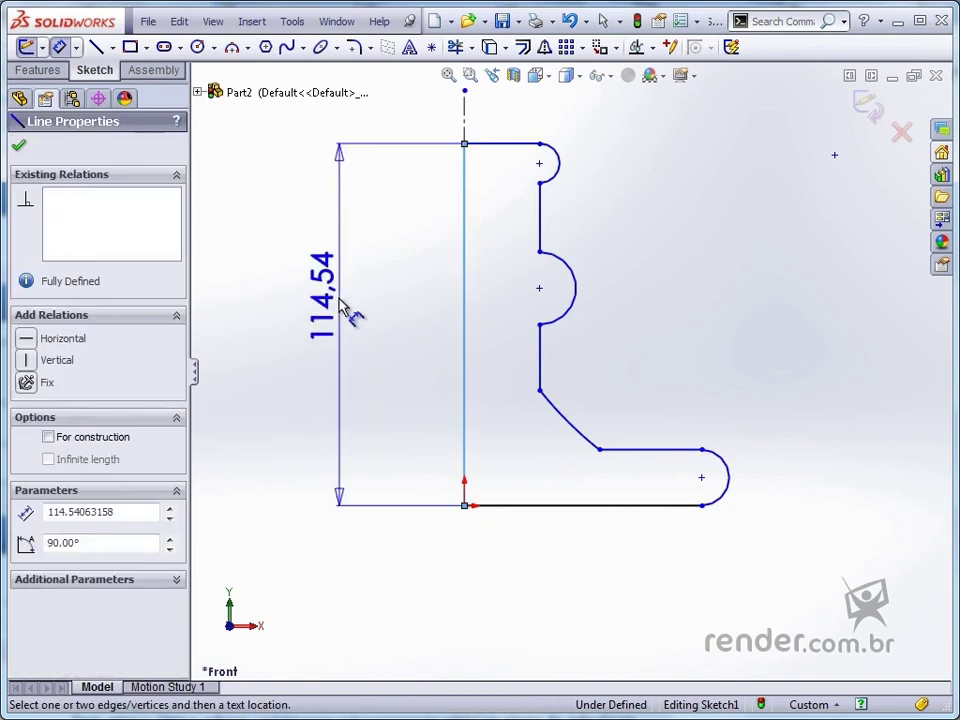
pyautogui.click(327, 312)
pyautogui.write('220')
pyautogui.press('Return')
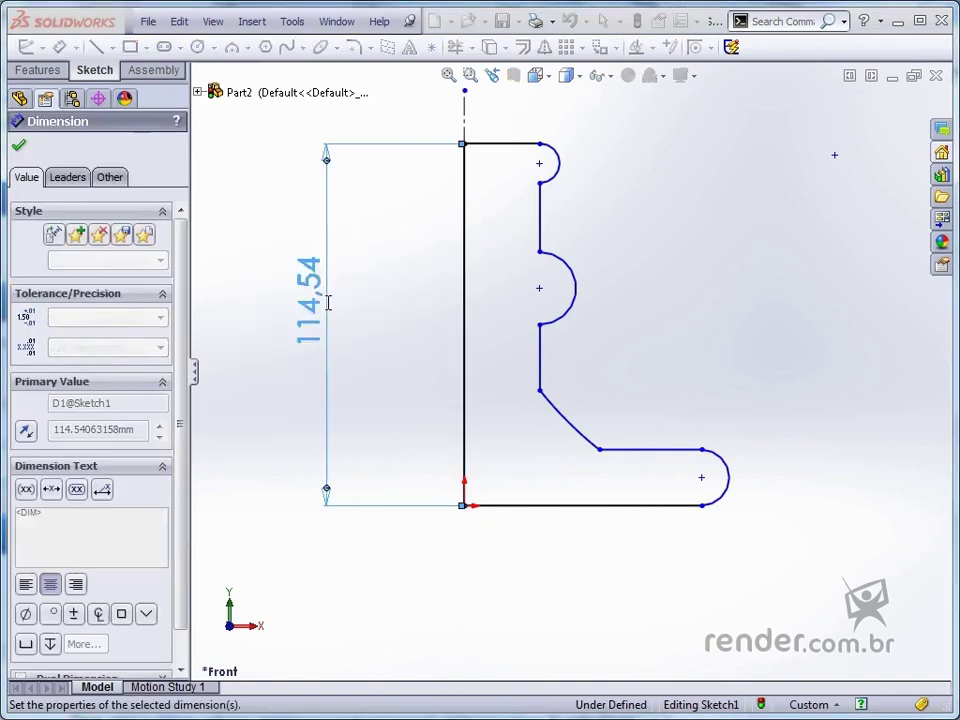
pyautogui.scroll(5, 545, 570)
pyautogui.scroll(-2, 574, 403)
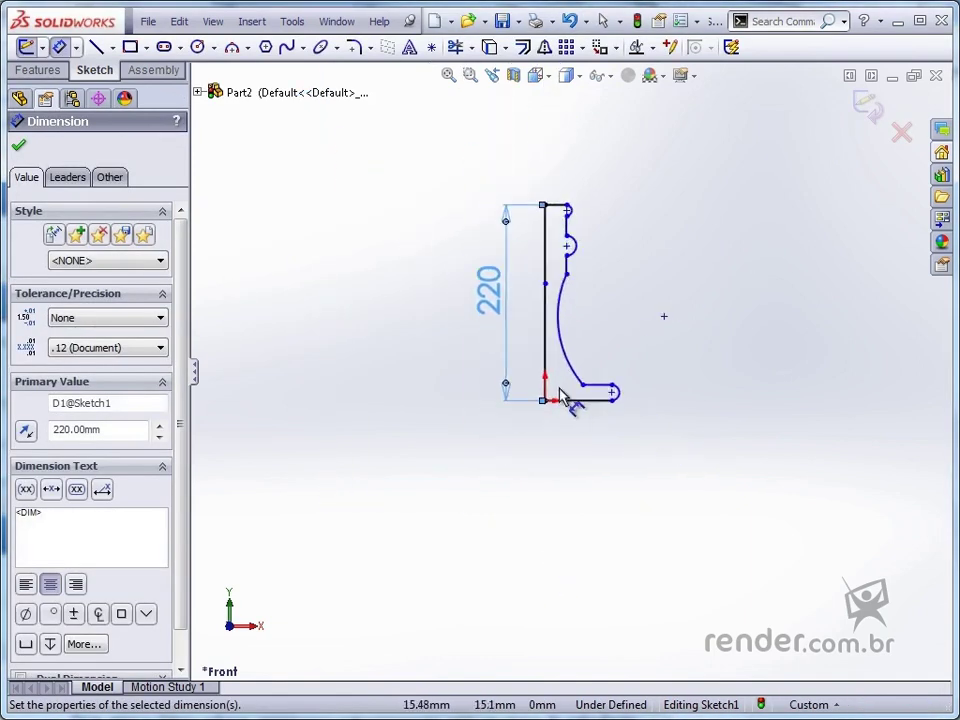
pyautogui.scroll(-3, 579, 414)
pyautogui.click(593, 404)
pyautogui.click(596, 489)
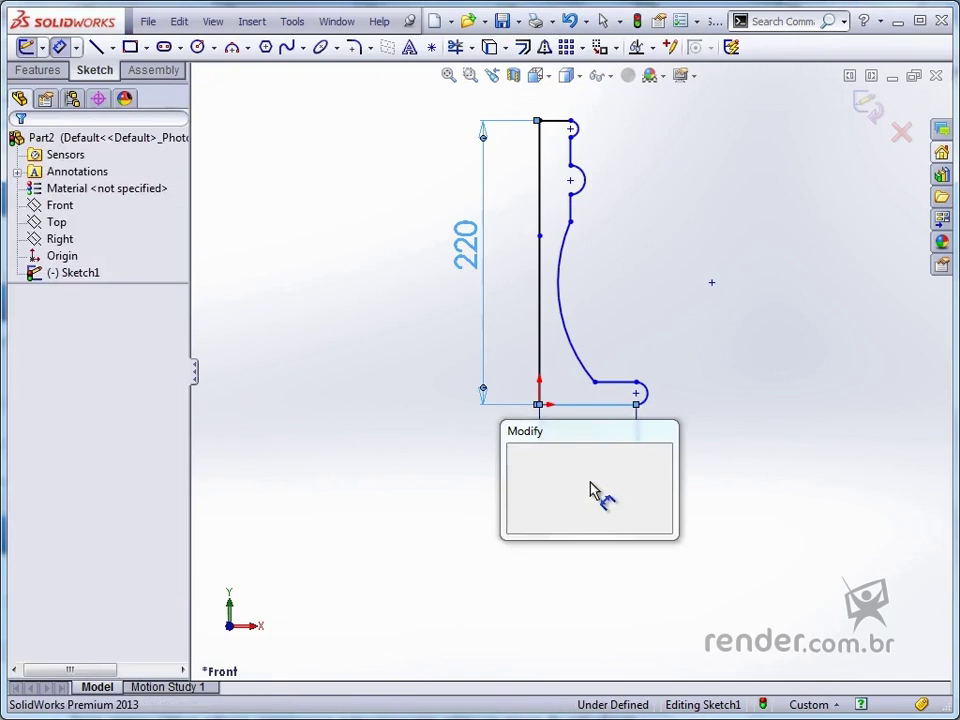
pyautogui.write('90')
pyautogui.press('Return')
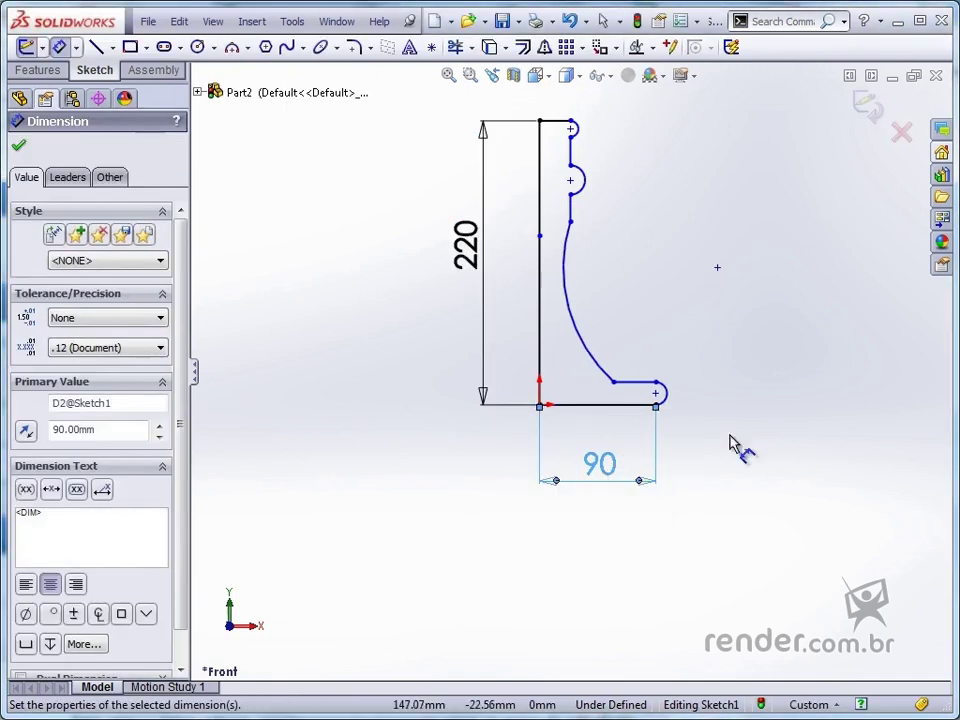
# - Set the foot arc to R12,5, the top arc to R10 and the middle arc to R20
pyautogui.click(667, 397)
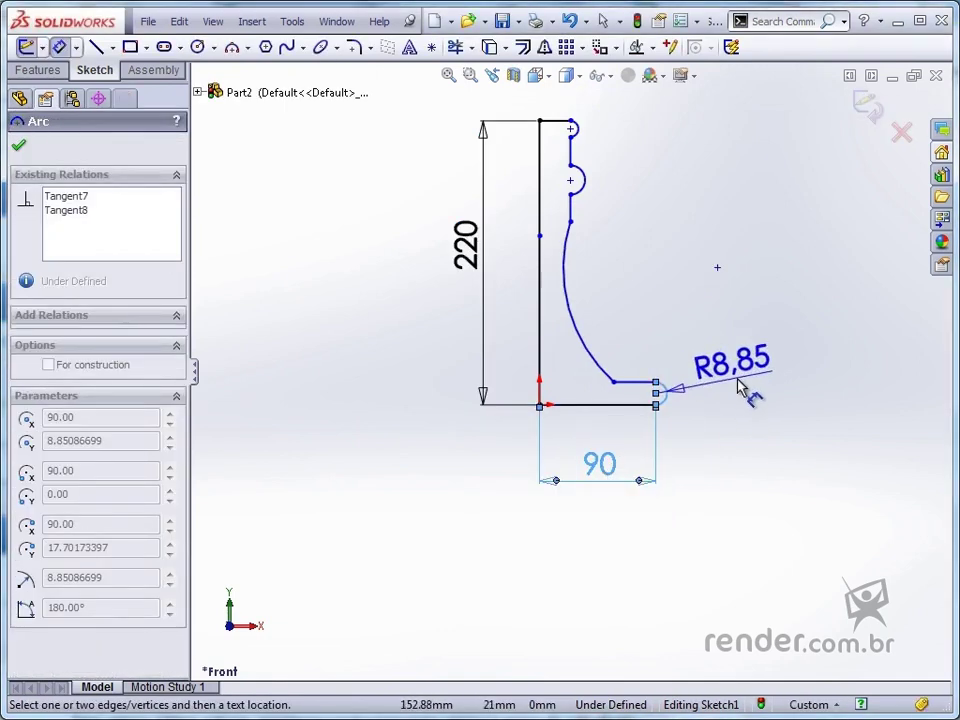
pyautogui.click(741, 391)
pyautogui.write('12,5')
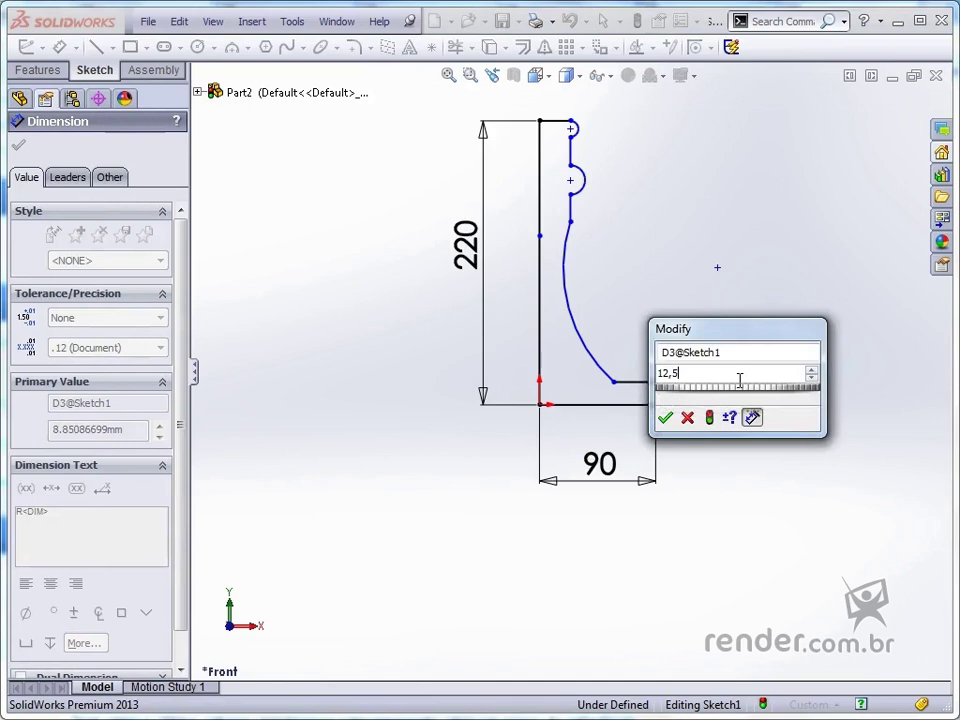
pyautogui.press('Return')
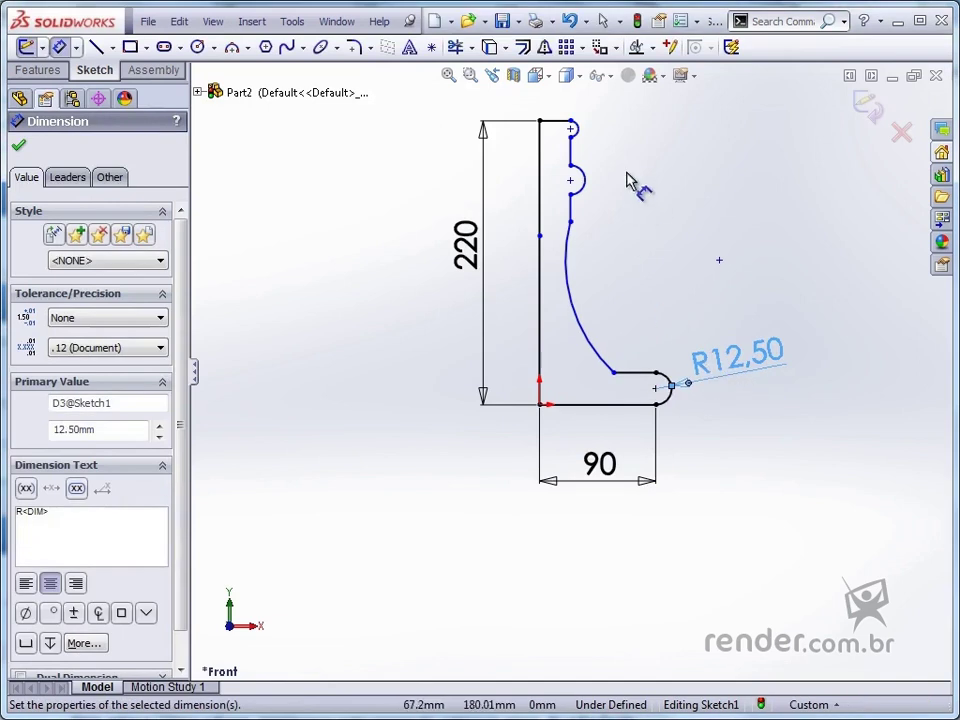
pyautogui.click(580, 133)
pyautogui.click(650, 128)
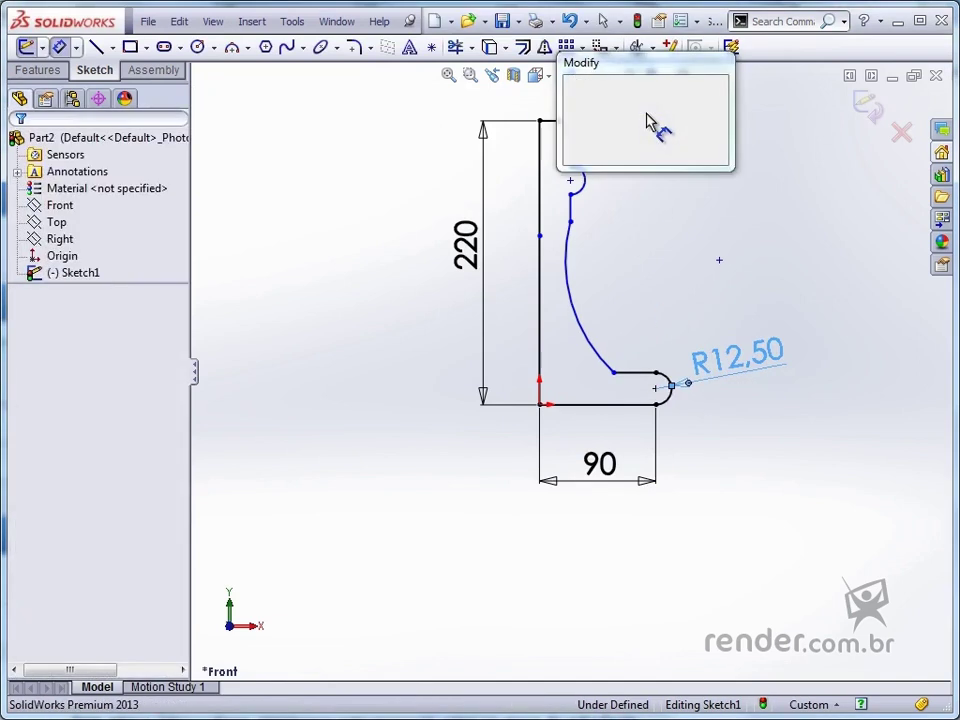
pyautogui.write('10')
pyautogui.press('Return')
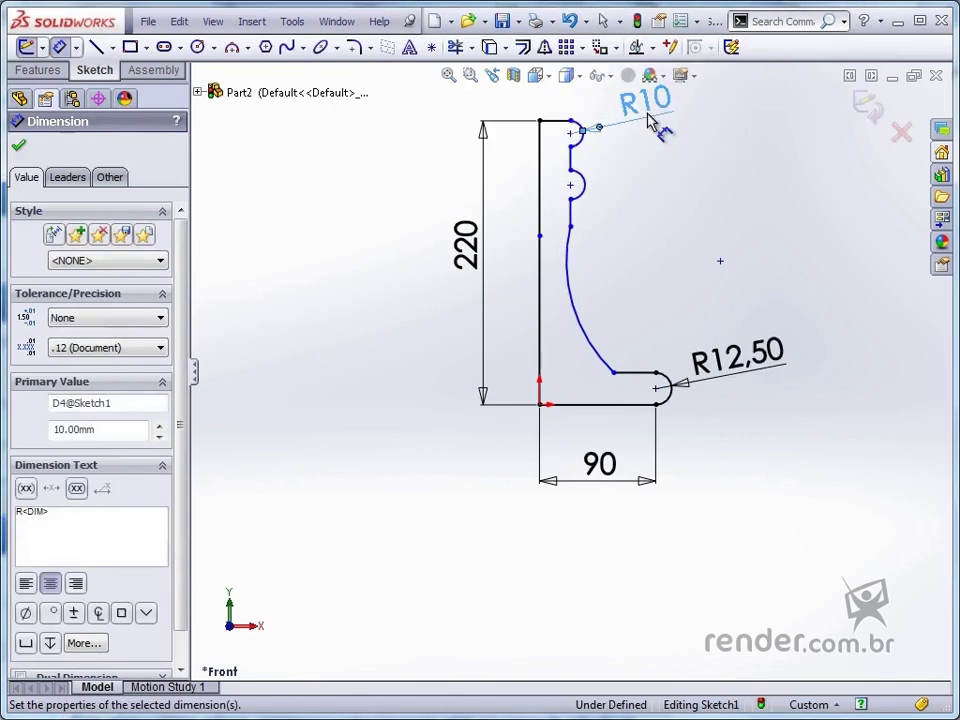
pyautogui.click(590, 192)
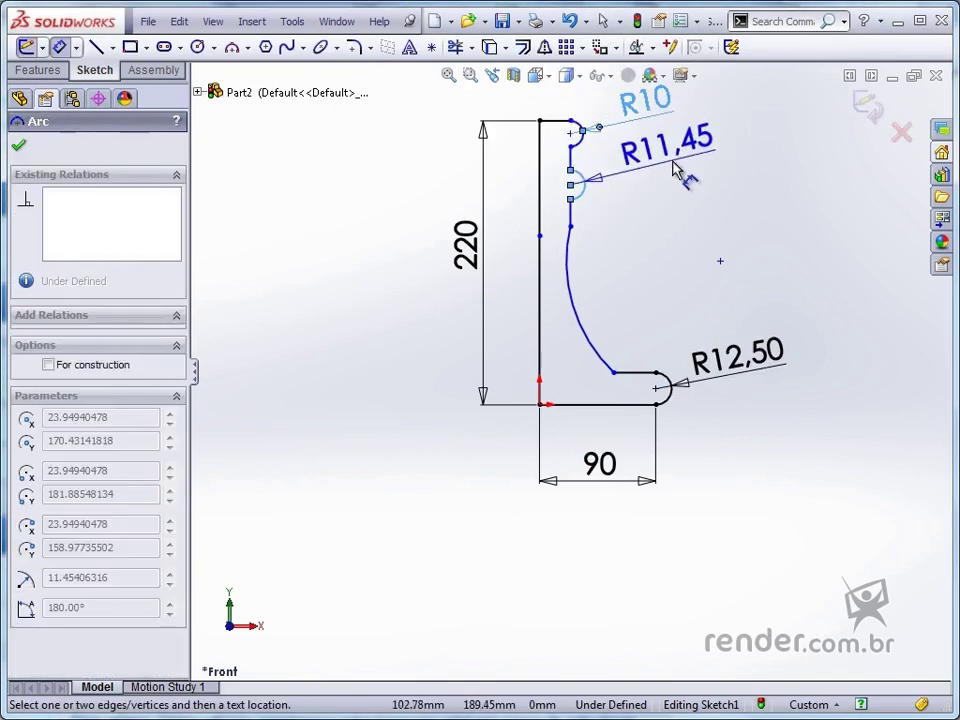
pyautogui.click(680, 172)
pyautogui.write('20')
pyautogui.press('Return')
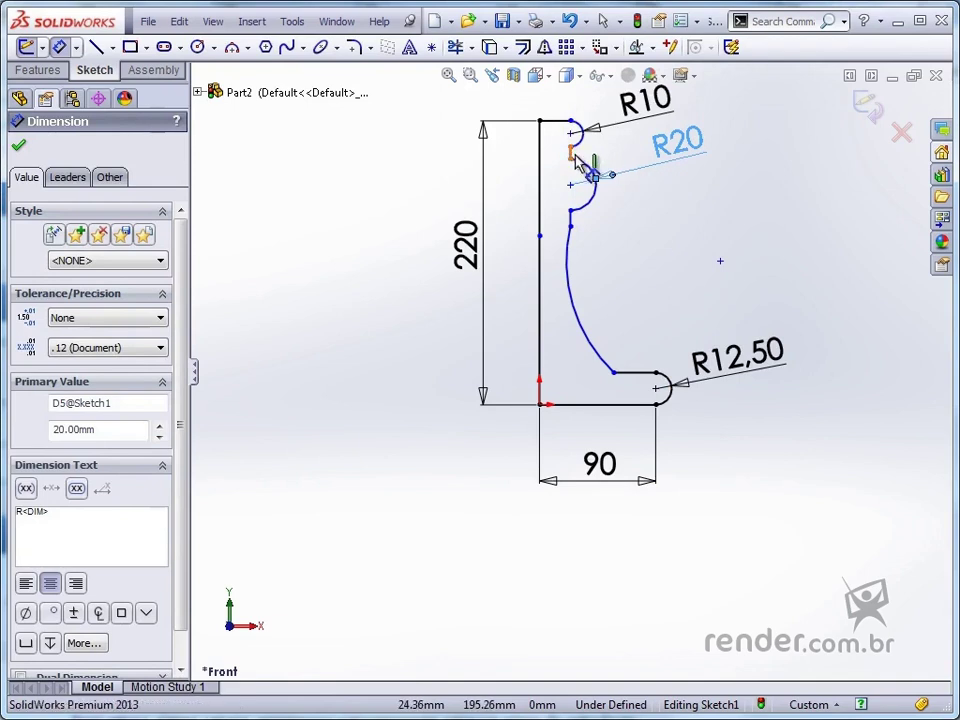
# - Dimension the short line between the arcs to 40 mm
pyautogui.click(571, 150)
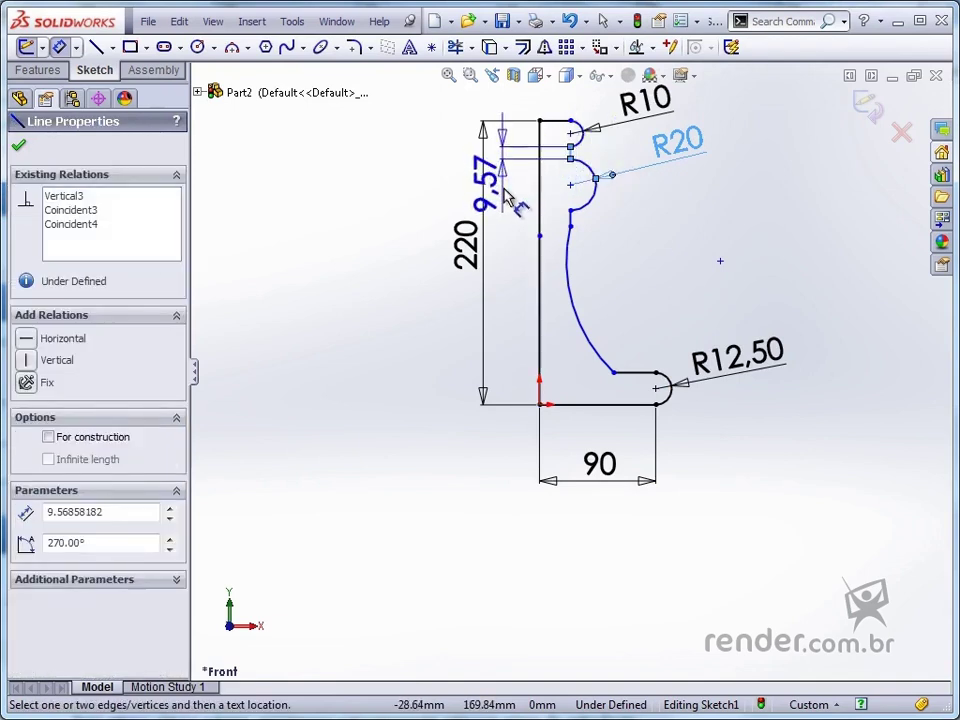
pyautogui.click(519, 214)
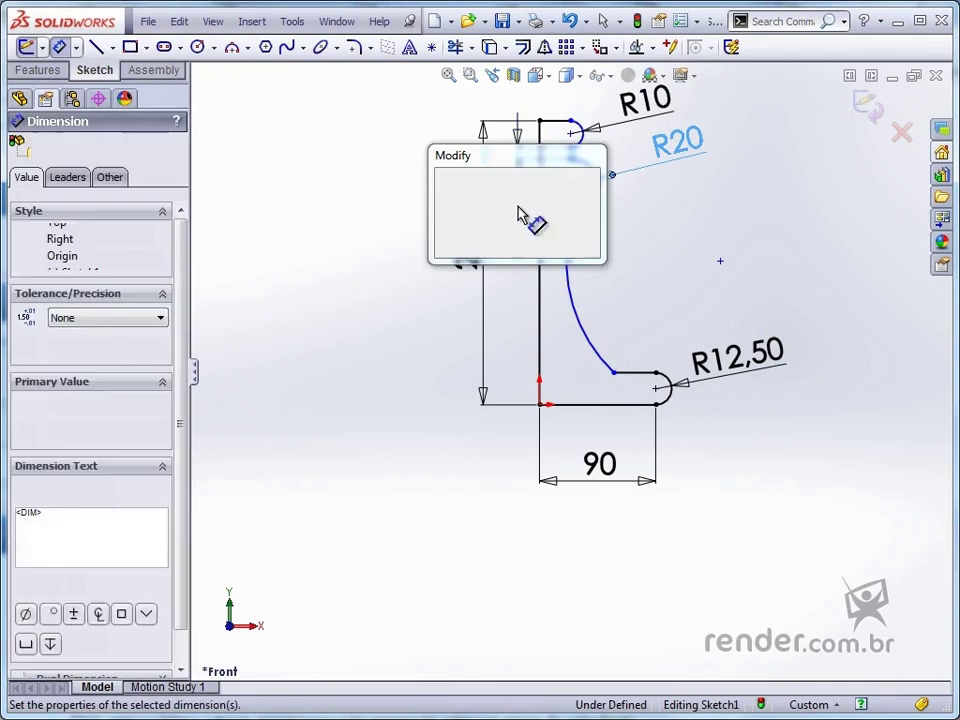
pyautogui.write('40')
pyautogui.press('Return')
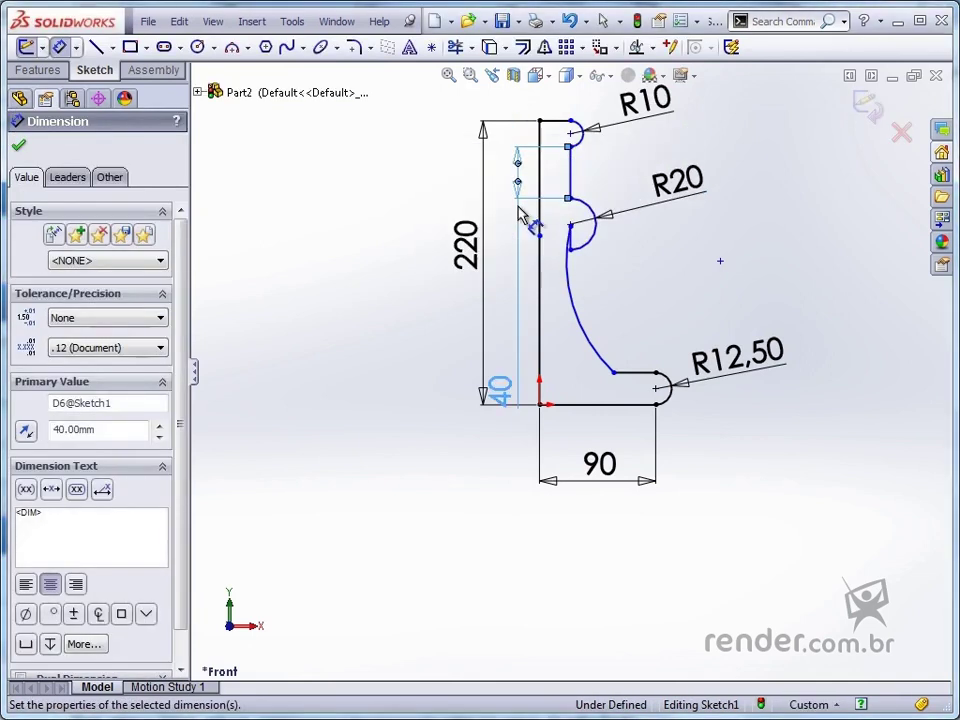
# - Return the curve's end to the R20 arc and make it tangent to the vertical line above
pyautogui.moveTo(589, 257); pyautogui.dragTo(708, 288)
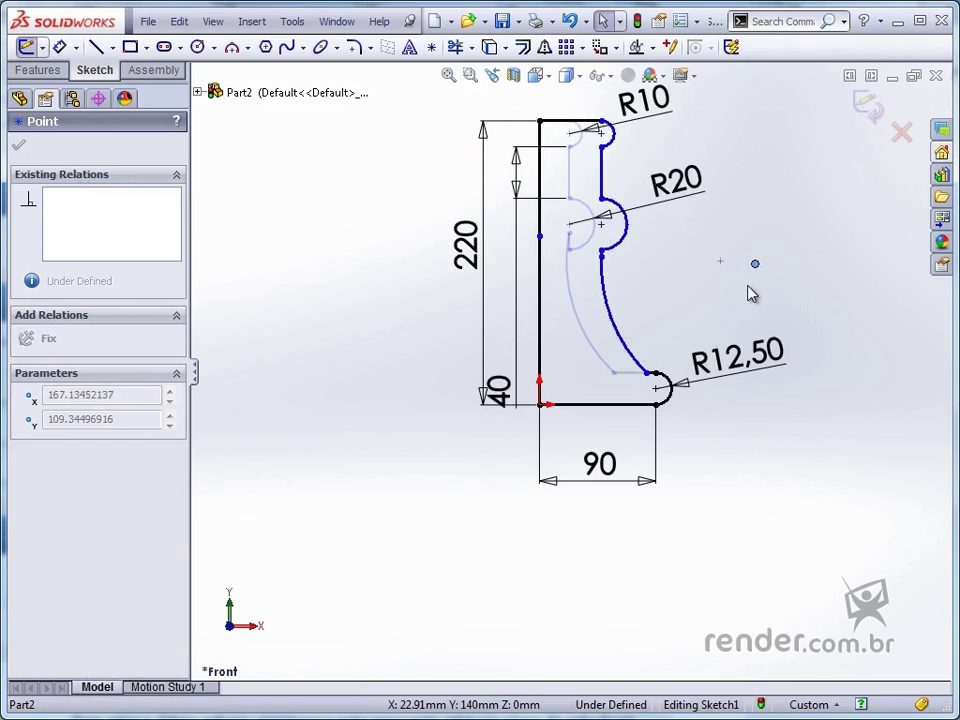
pyautogui.moveTo(708, 293)
pyautogui.mouseDown()
pyautogui.moveTo(580, 258)
pyautogui.moveTo(568, 338)
pyautogui.mouseUp()
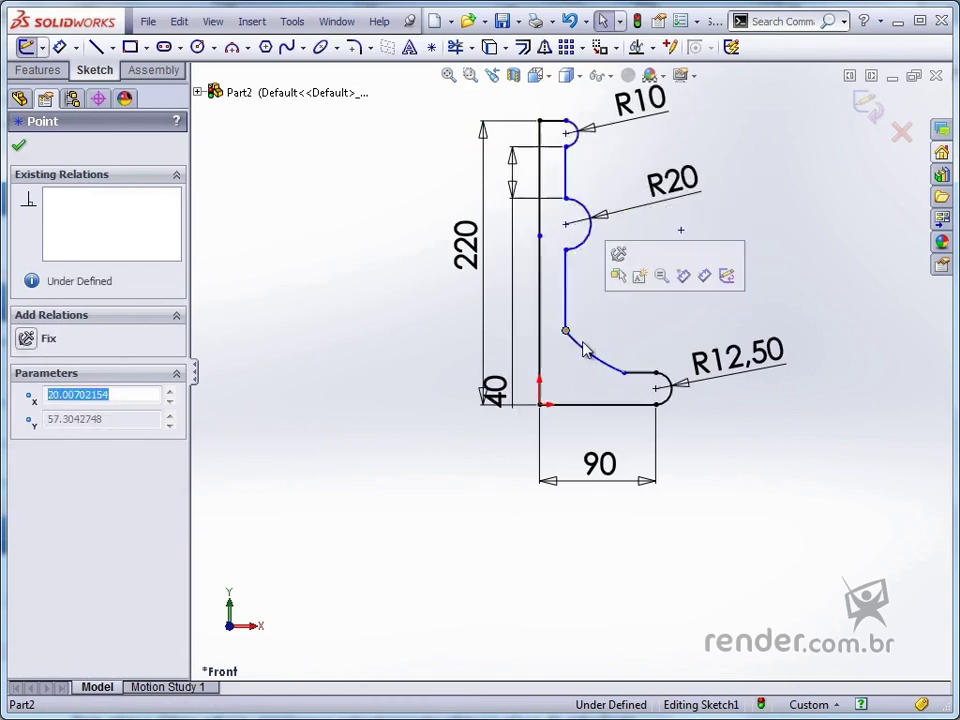
pyautogui.press('Escape')
pyautogui.click(565, 318)
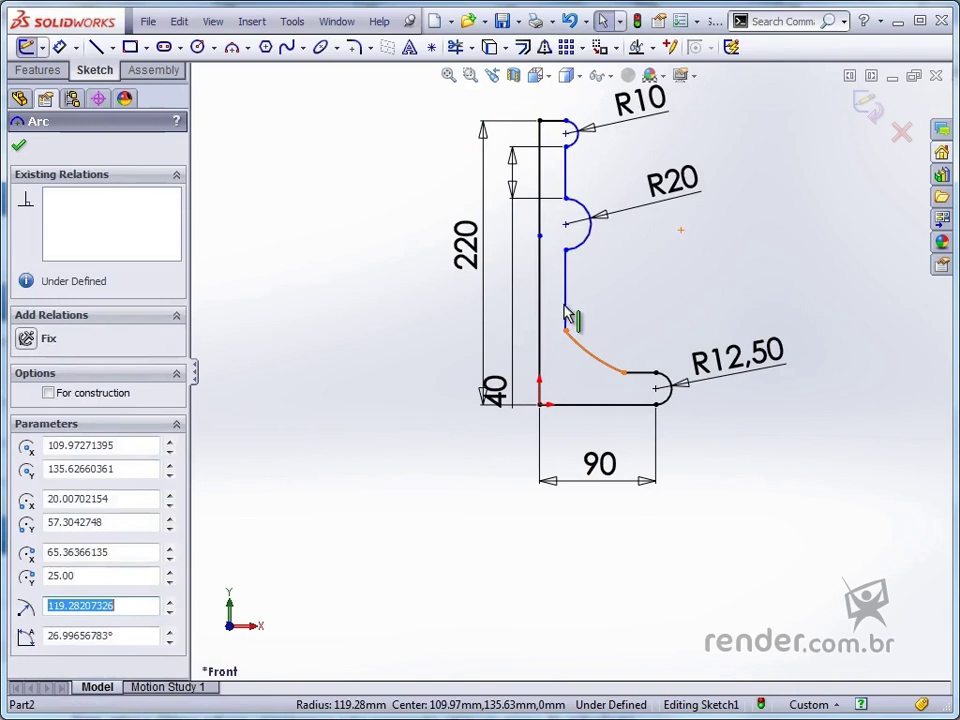
pyautogui.keyDown('ctrl'); pyautogui.click(568, 312); pyautogui.keyUp('ctrl')
pyautogui.click(614, 226)
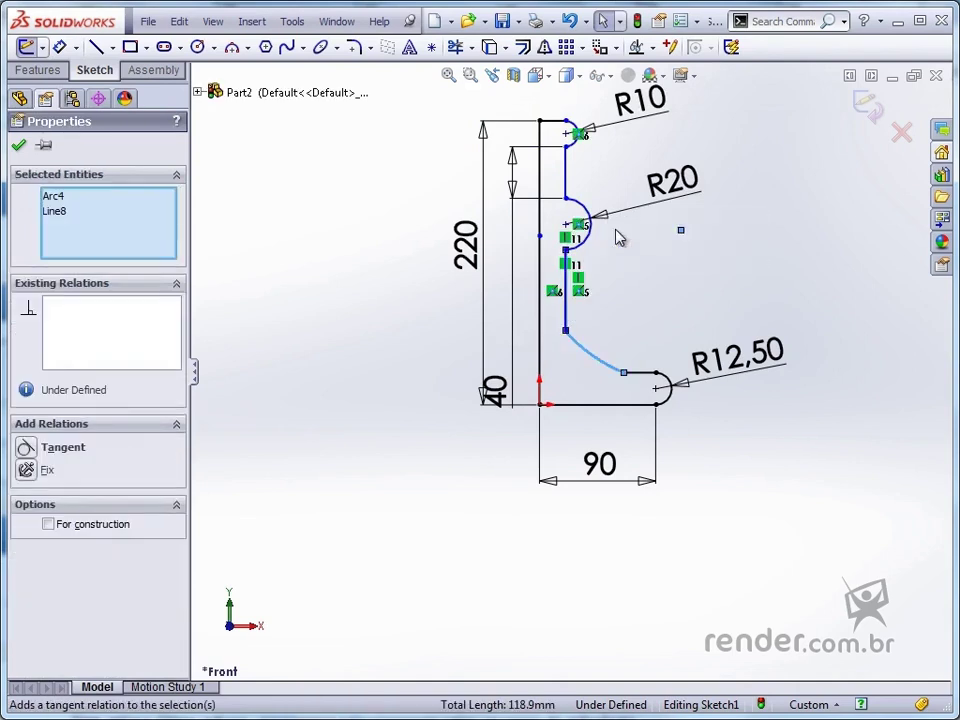
pyautogui.click(615, 306)
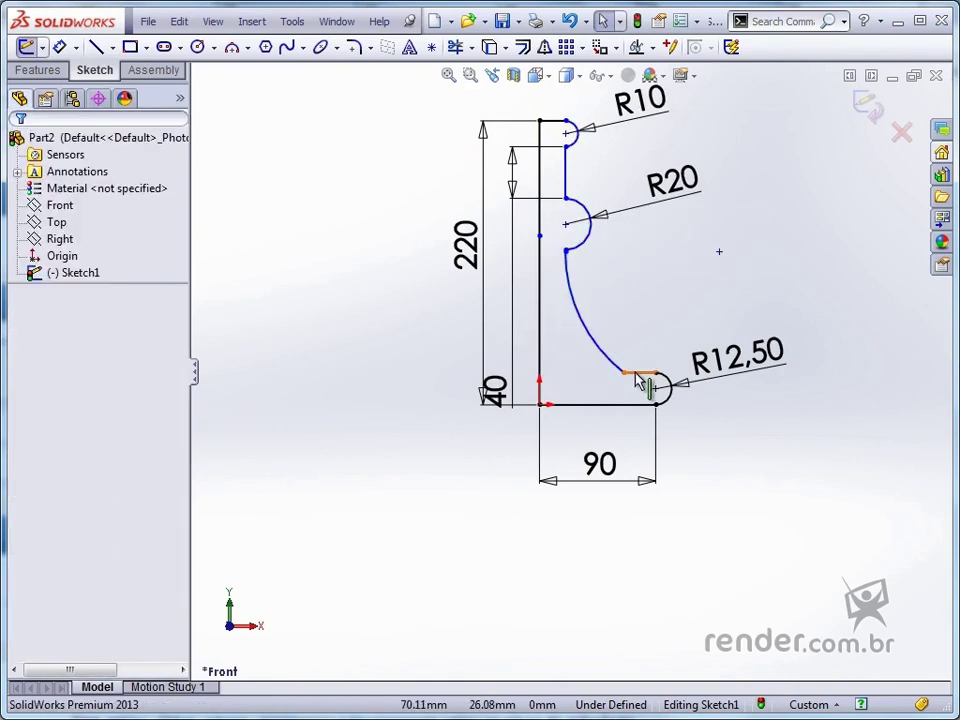
# - Make the large arc tangent to the short line beside R12,50 and drag its centre deeper
pyautogui.click(632, 373)
pyautogui.click(612, 366)
pyautogui.keyDown('ctrl'); pyautogui.click(635, 372); pyautogui.keyUp('ctrl')
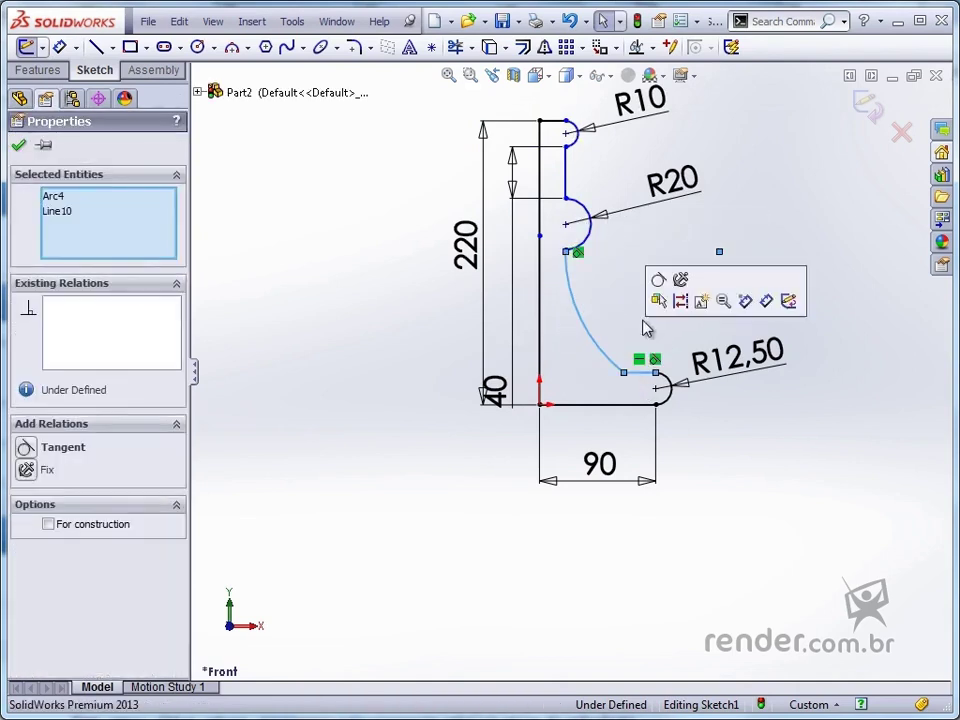
pyautogui.click(657, 294)
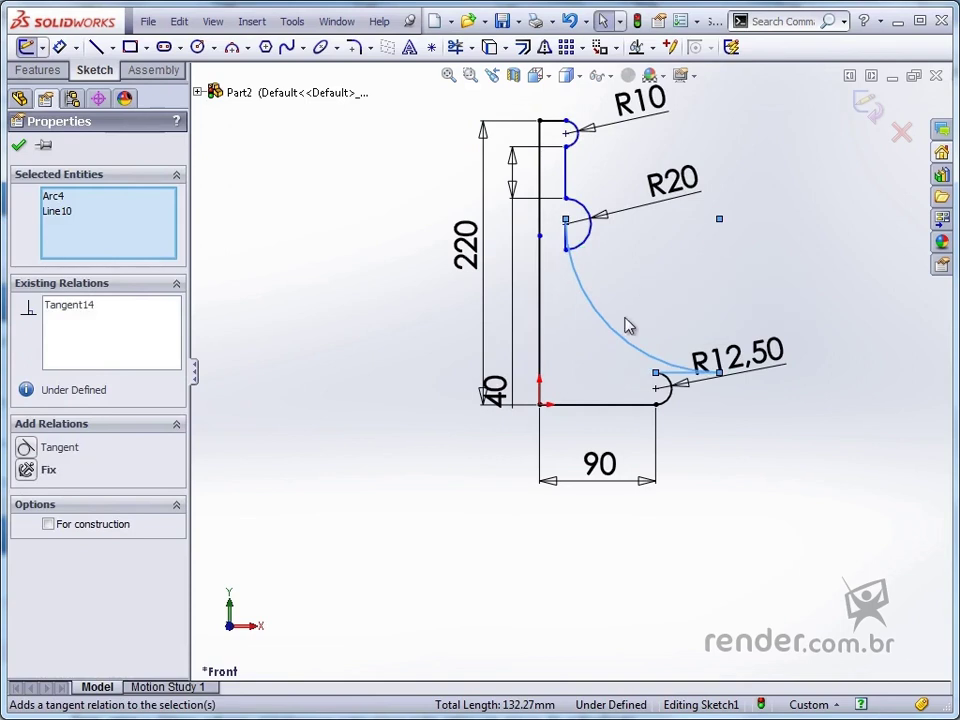
pyautogui.moveTo(719, 218)
pyautogui.mouseDown()
pyautogui.moveTo(630, 313)
pyautogui.moveTo(731, 279)
pyautogui.moveTo(717, 296)
pyautogui.mouseUp()
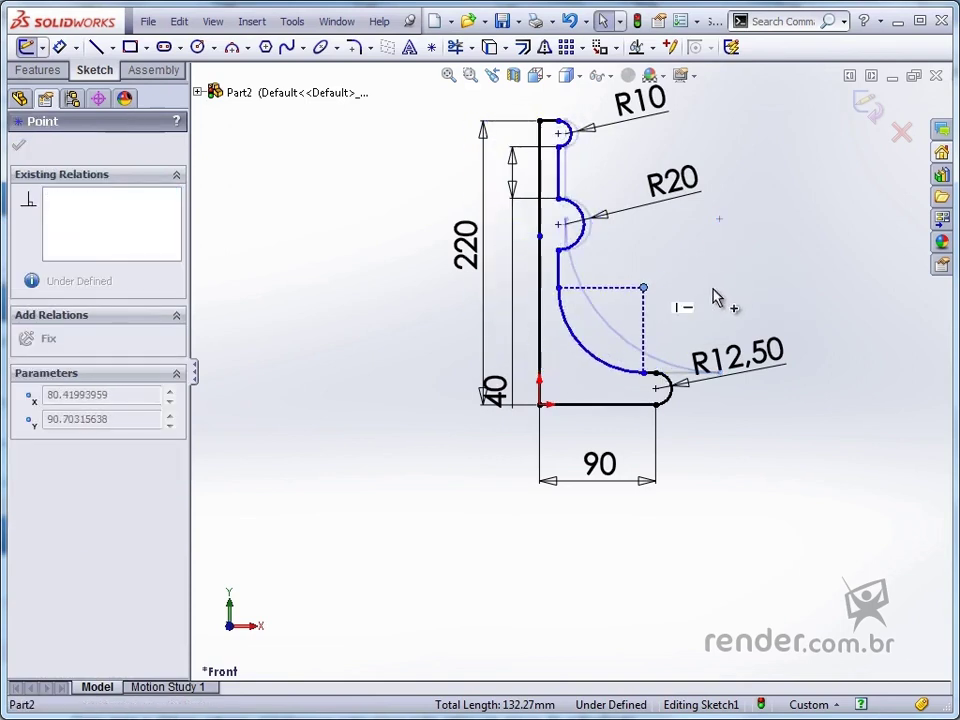
pyautogui.press('Escape')
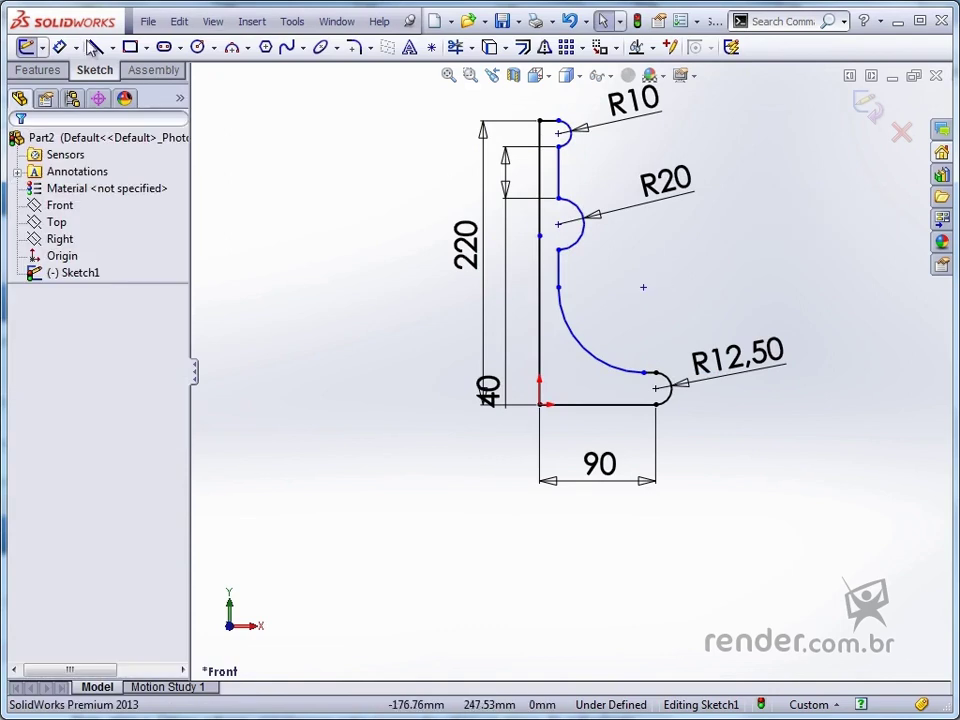
# - Dimension the vertical lines 20 mm apart and the sweeping arc to R60
pyautogui.click(60, 49)
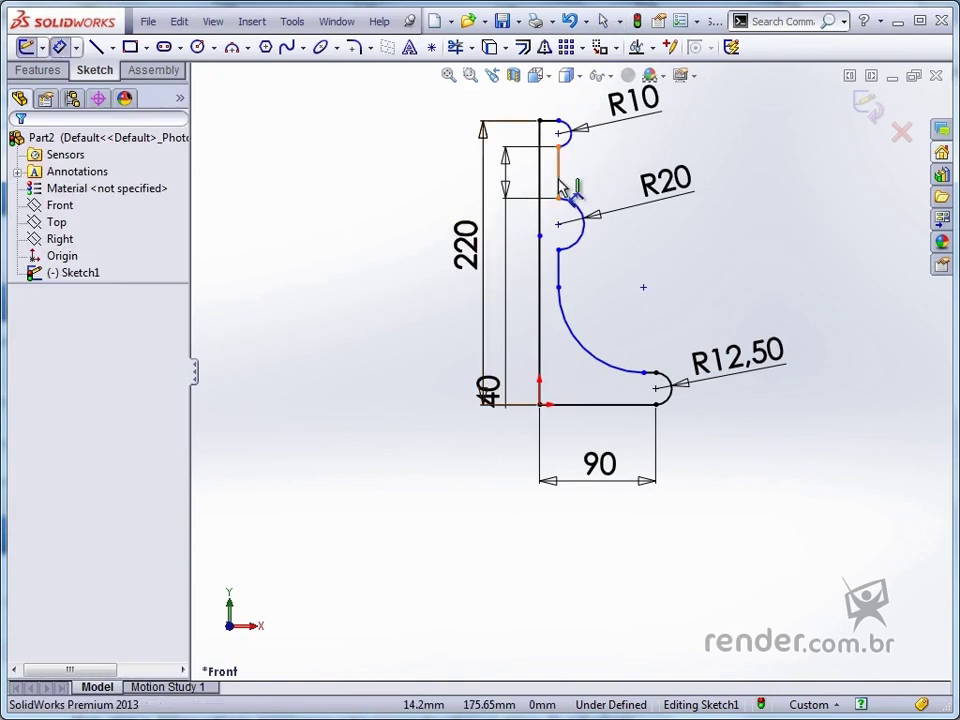
pyautogui.click(560, 188)
pyautogui.click(540, 170)
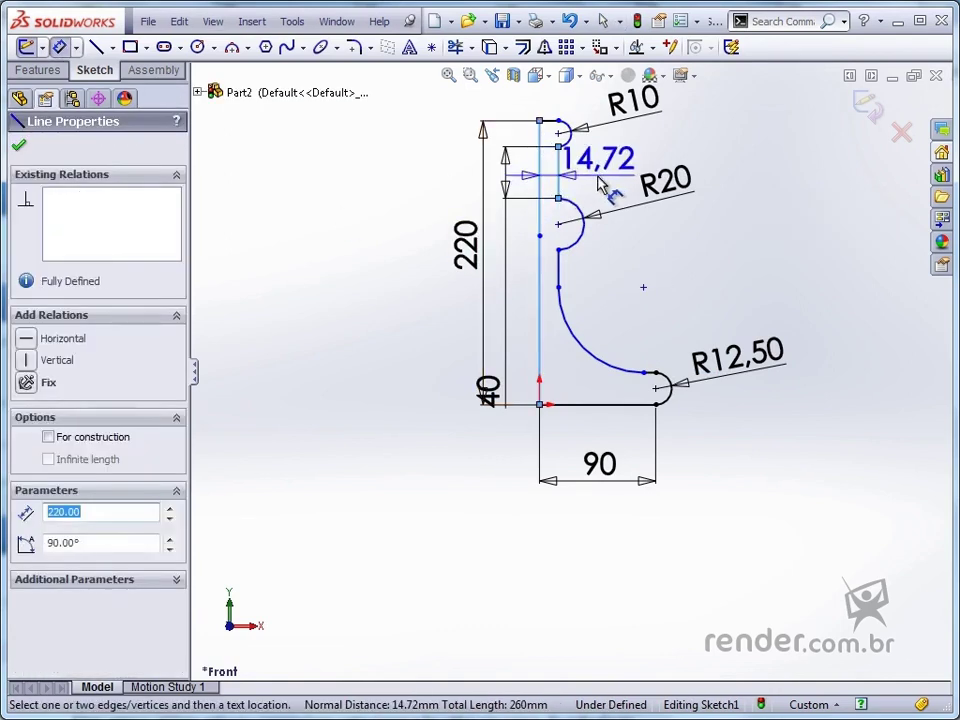
pyautogui.click(602, 184)
pyautogui.write('20')
pyautogui.press('Return')
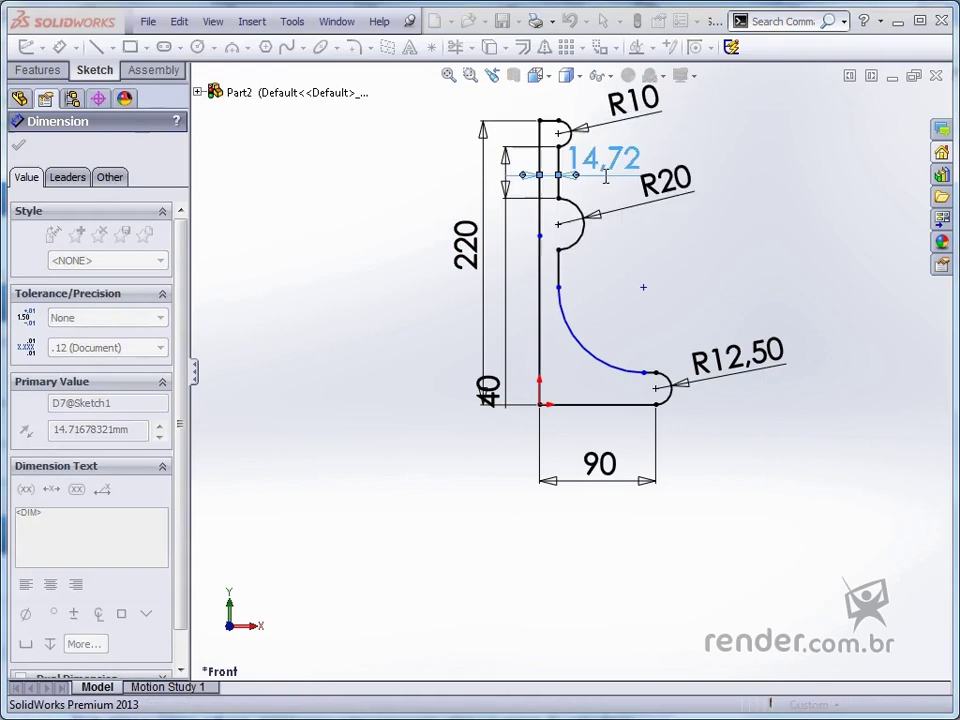
pyautogui.click(612, 370)
pyautogui.click(722, 278)
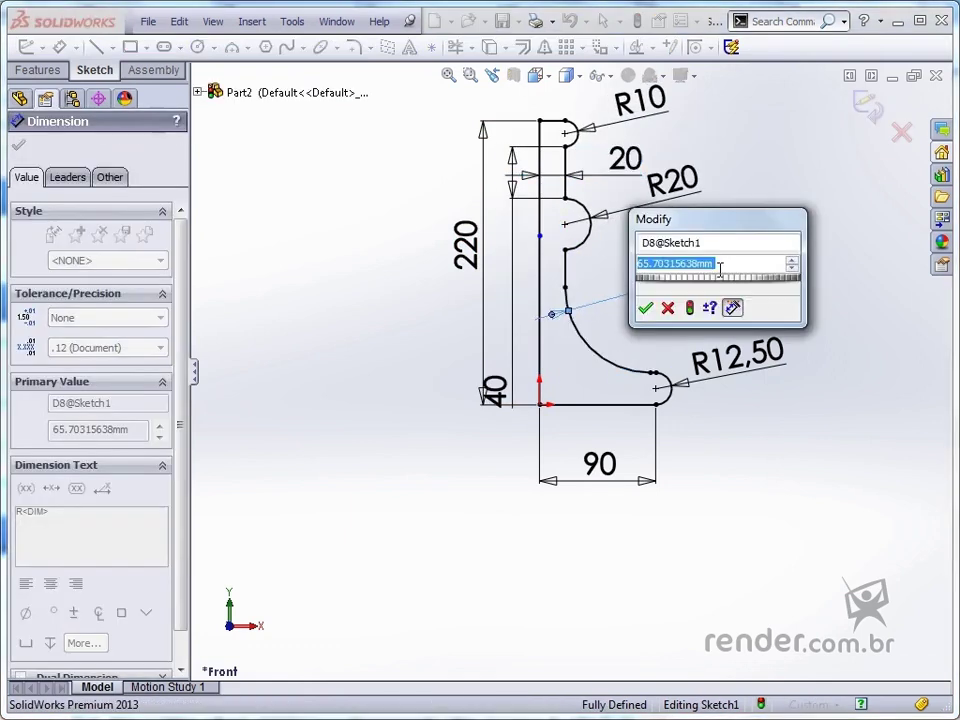
pyautogui.write('60')
pyautogui.press('Return')
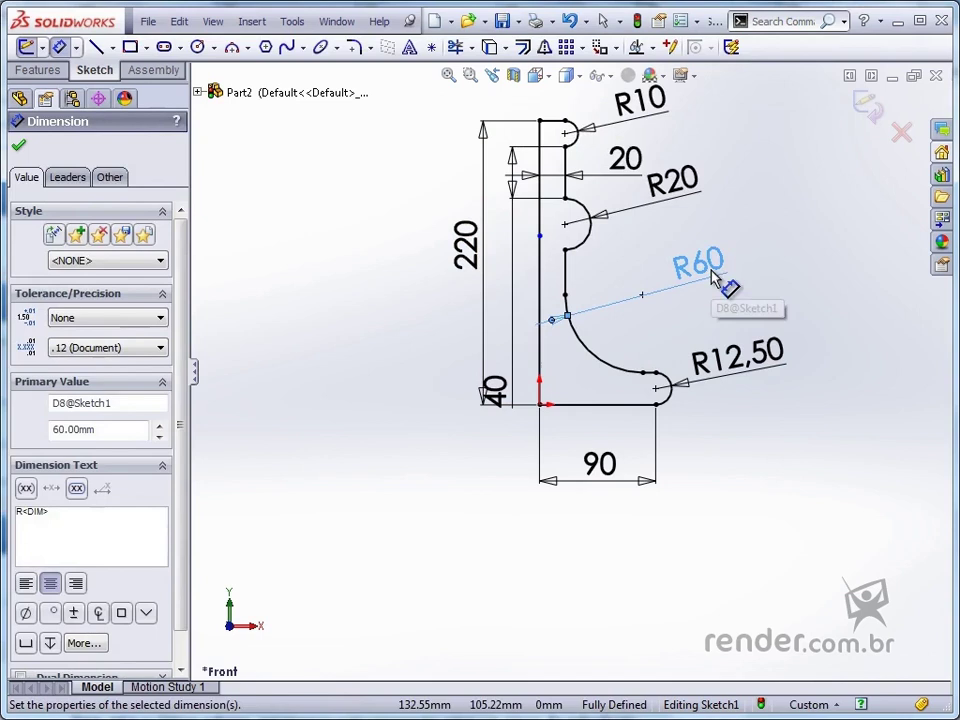
pyautogui.press('Escape')
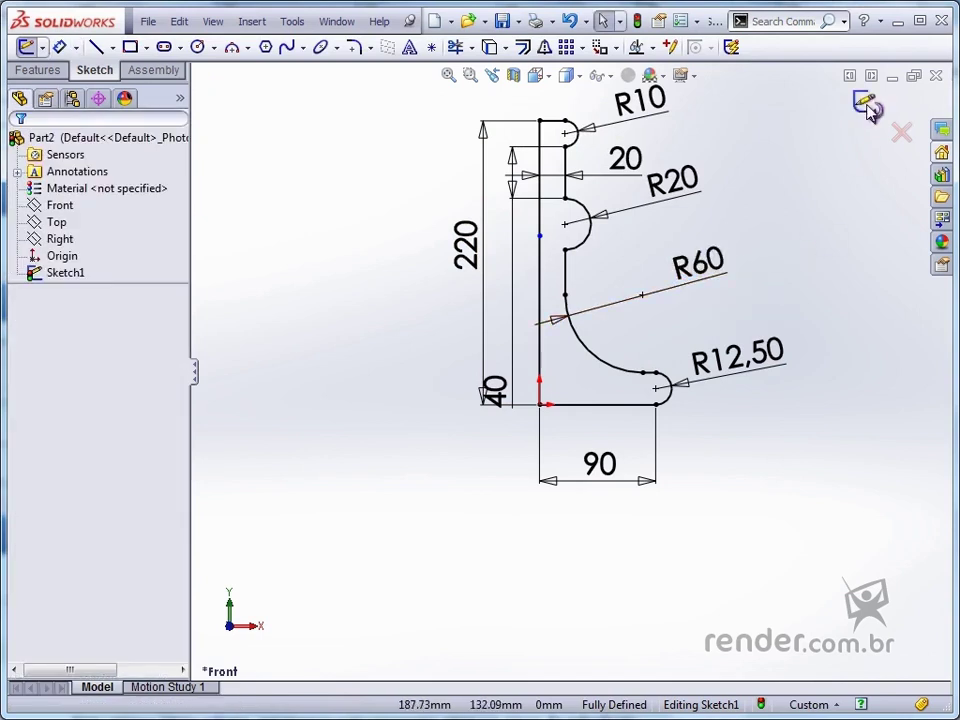
# - Exit Sketch1 and start a new sketch on the Right plane
pyautogui.click(866, 106)
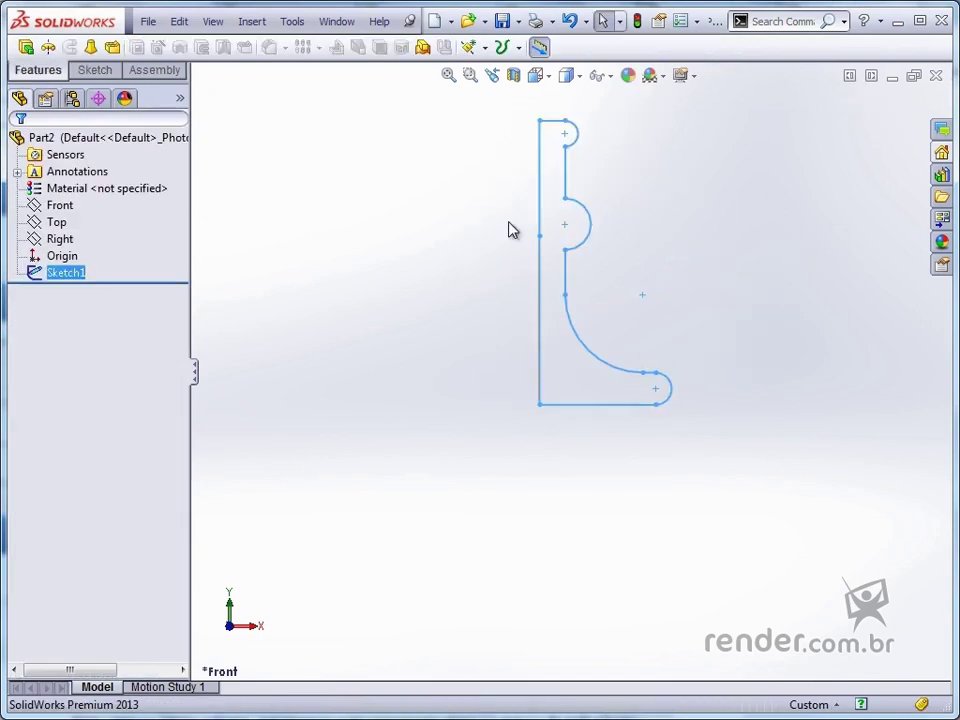
pyautogui.click(59, 239)
pyautogui.click(71, 212)
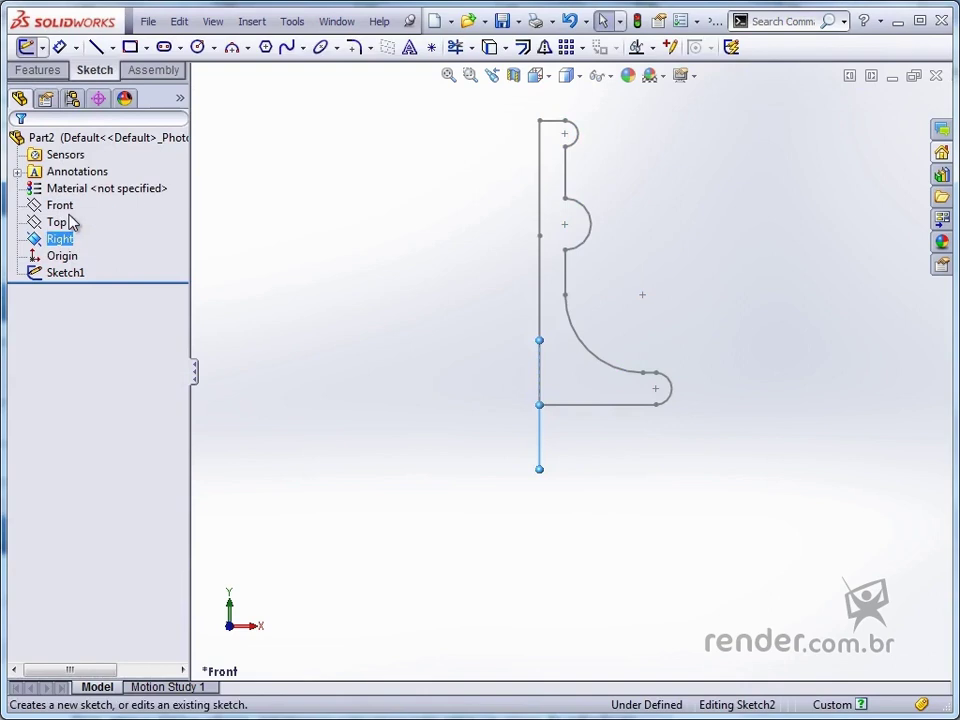
# - Draw an ellipse centred on the vertical axis near the base
pyautogui.click(322, 50)
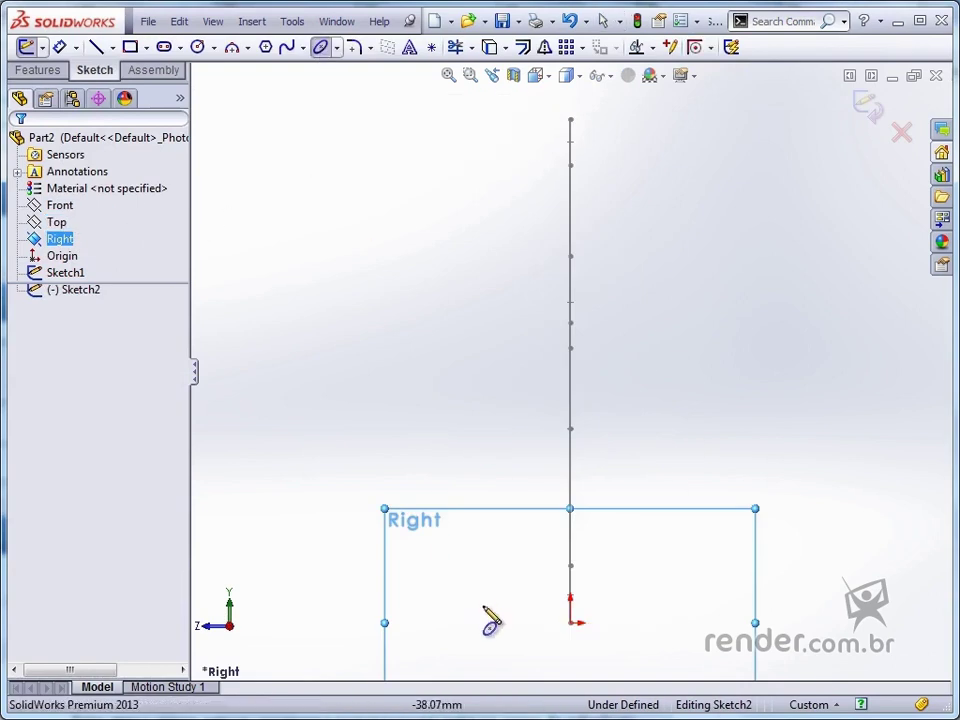
pyautogui.click(570, 578)
pyautogui.click(501, 578)
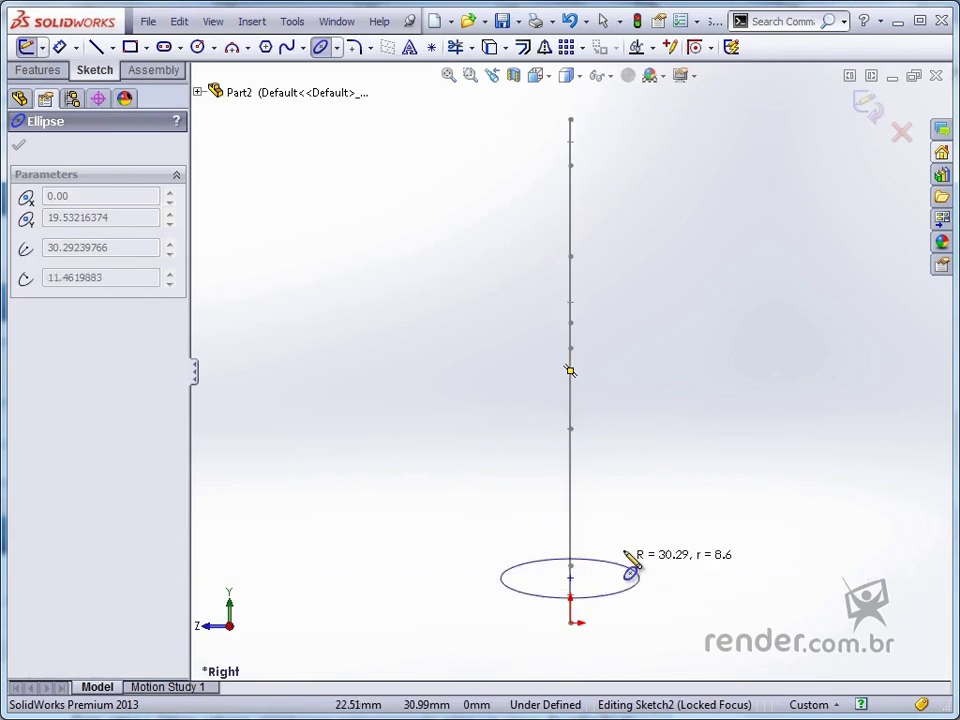
pyautogui.click(640, 580)
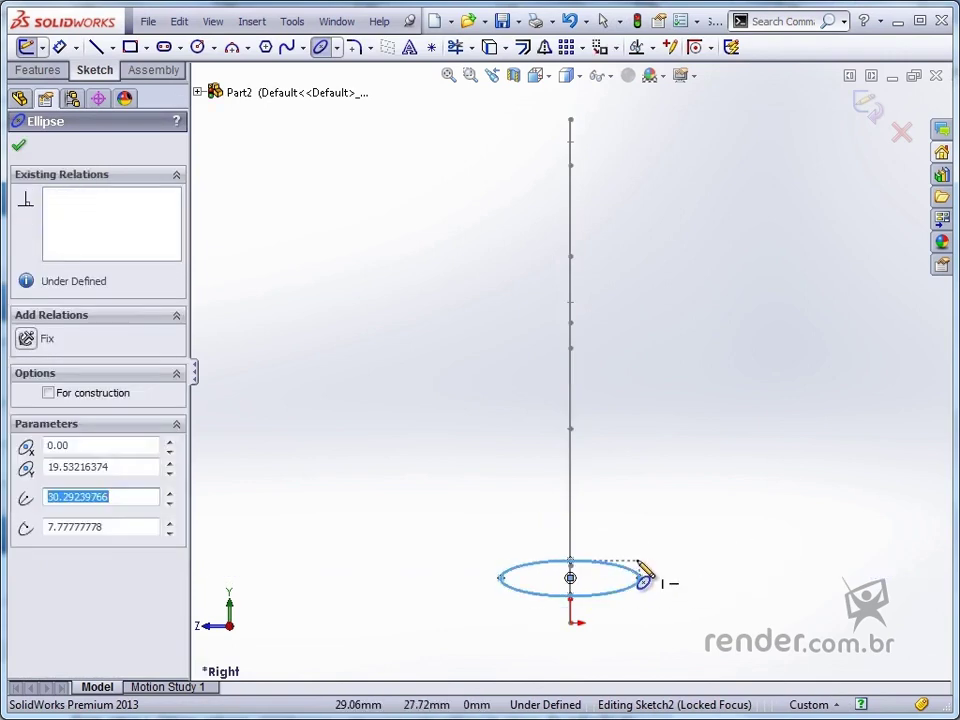
pyautogui.press('Escape')
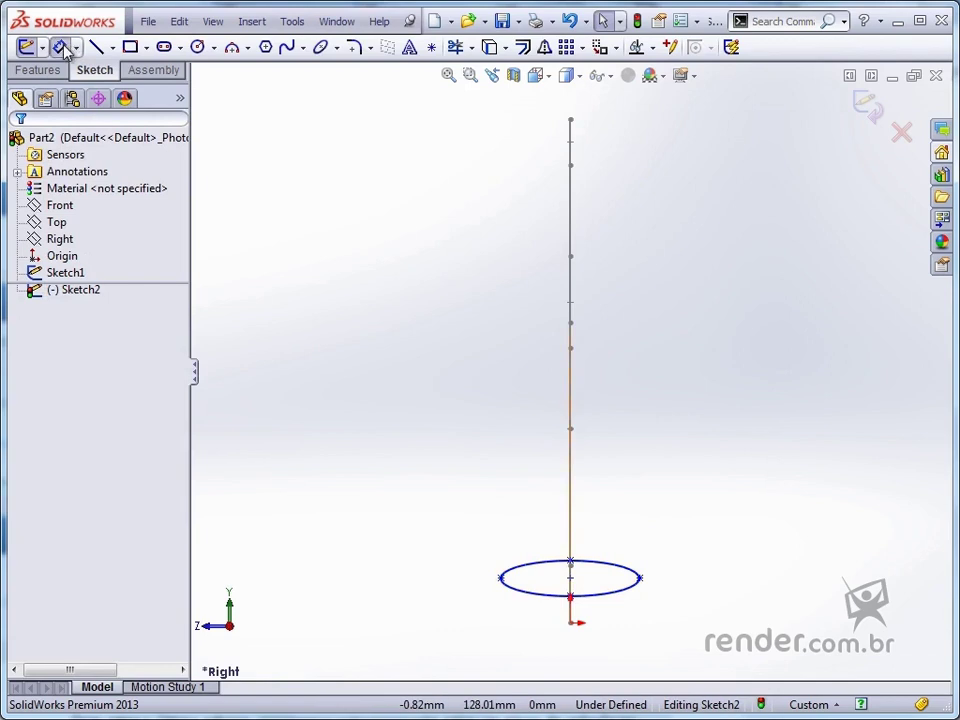
# - Dimension the ellipse 5 mm above the origin and 10 mm tall
pyautogui.click(570, 596)
pyautogui.click(671, 628)
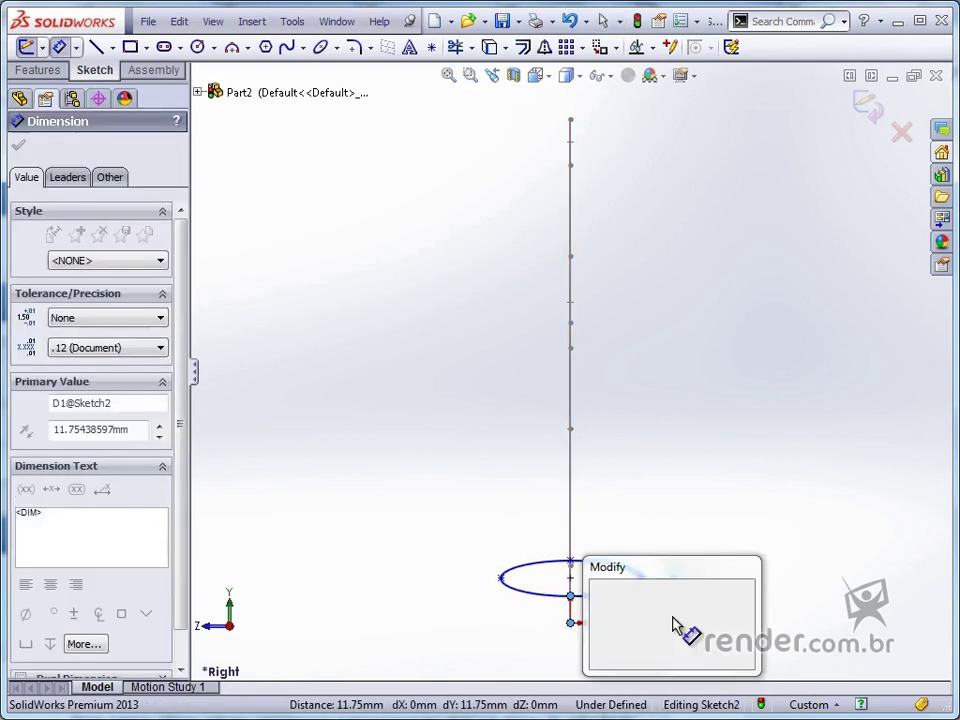
pyautogui.write('5')
pyautogui.press('Return')
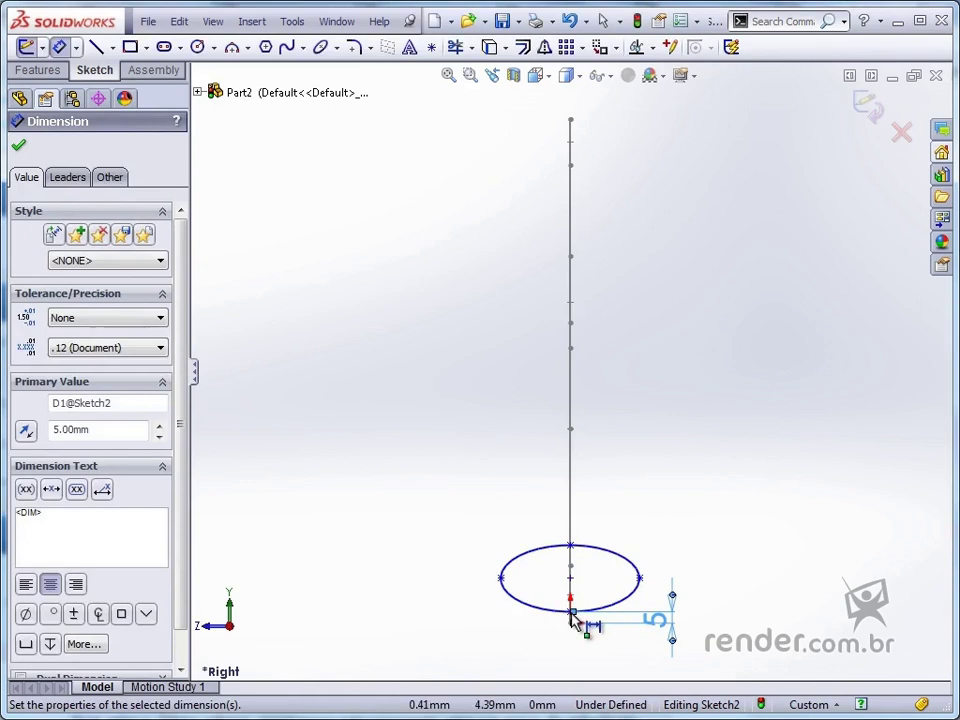
pyautogui.click(571, 611)
pyautogui.click(570, 546)
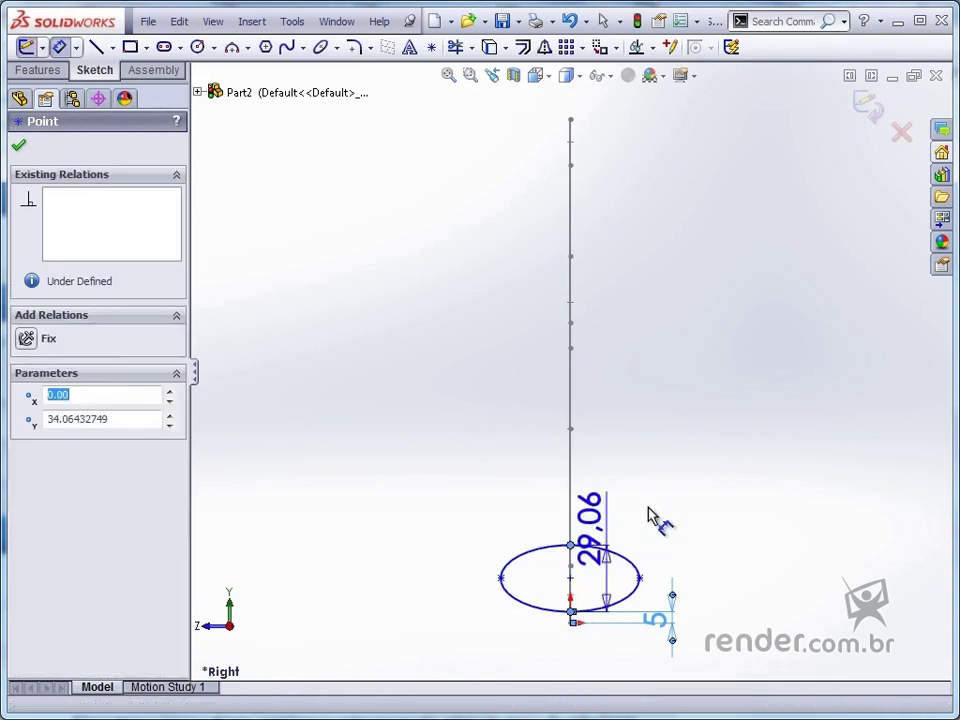
pyautogui.click(688, 487)
pyautogui.write('10')
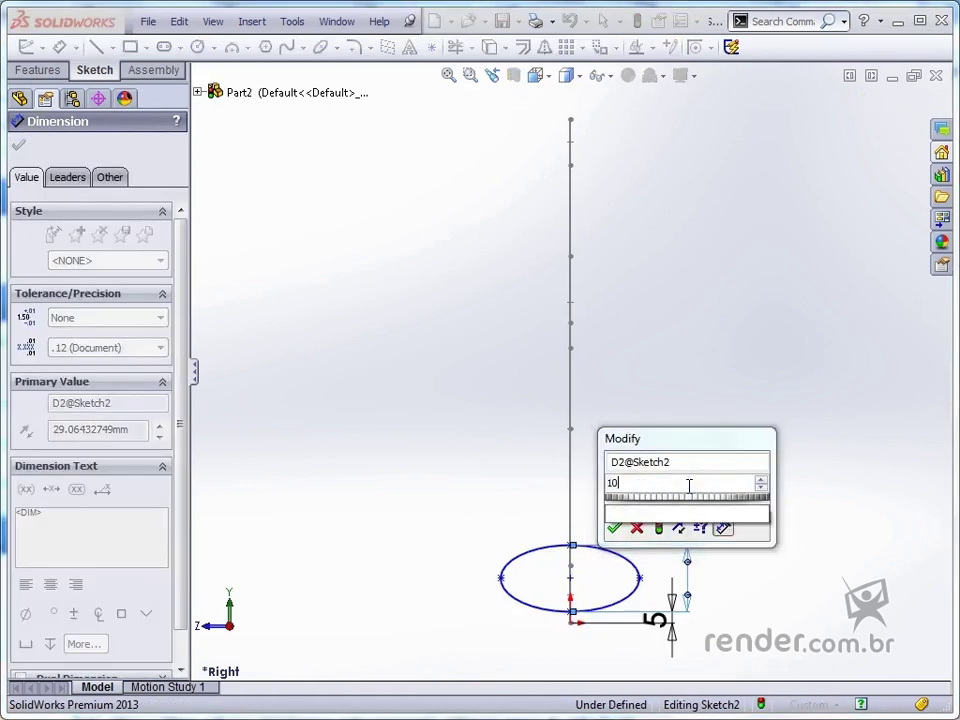
pyautogui.press('Return')
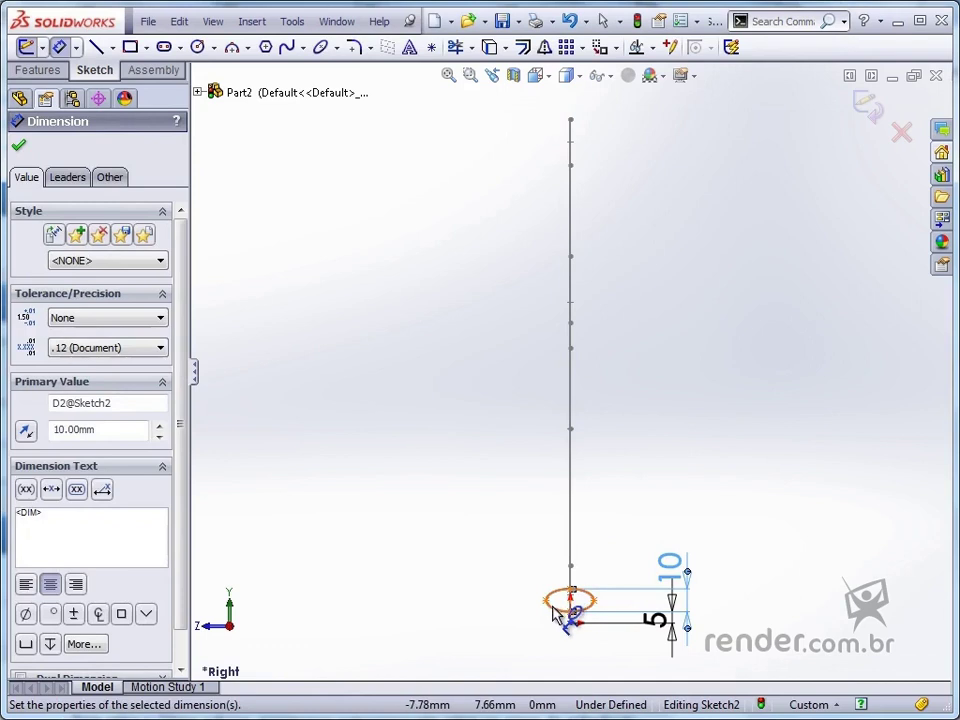
# - Dimension the ellipse width to 35 mm
pyautogui.click(546, 601)
pyautogui.click(594, 600)
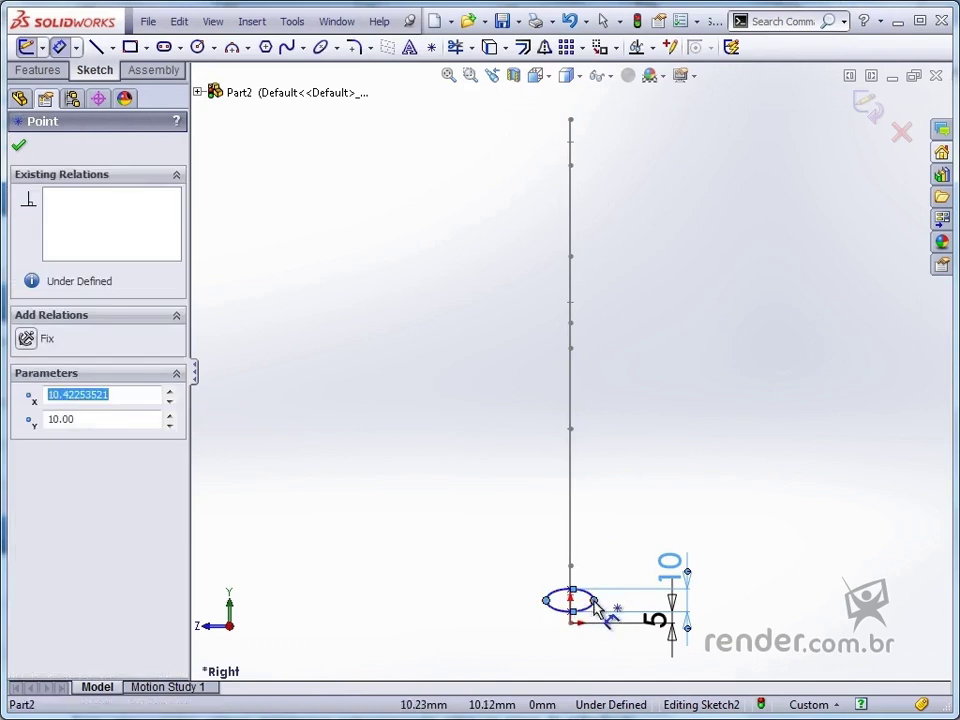
pyautogui.click(514, 520)
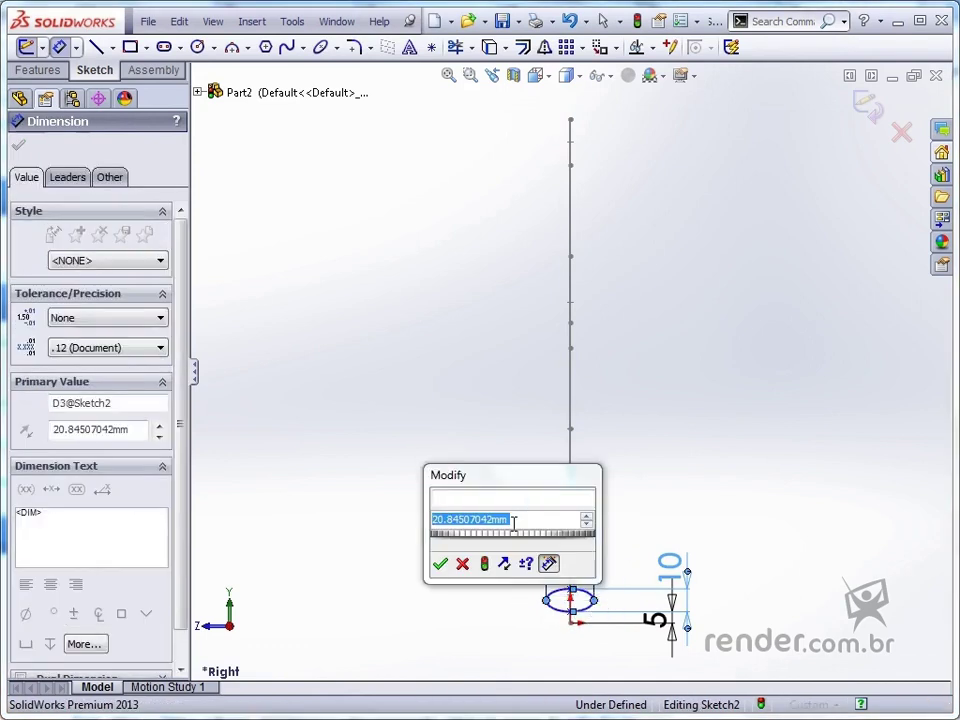
pyautogui.press('BackSpace')
pyautogui.write('35')
pyautogui.press('Return')
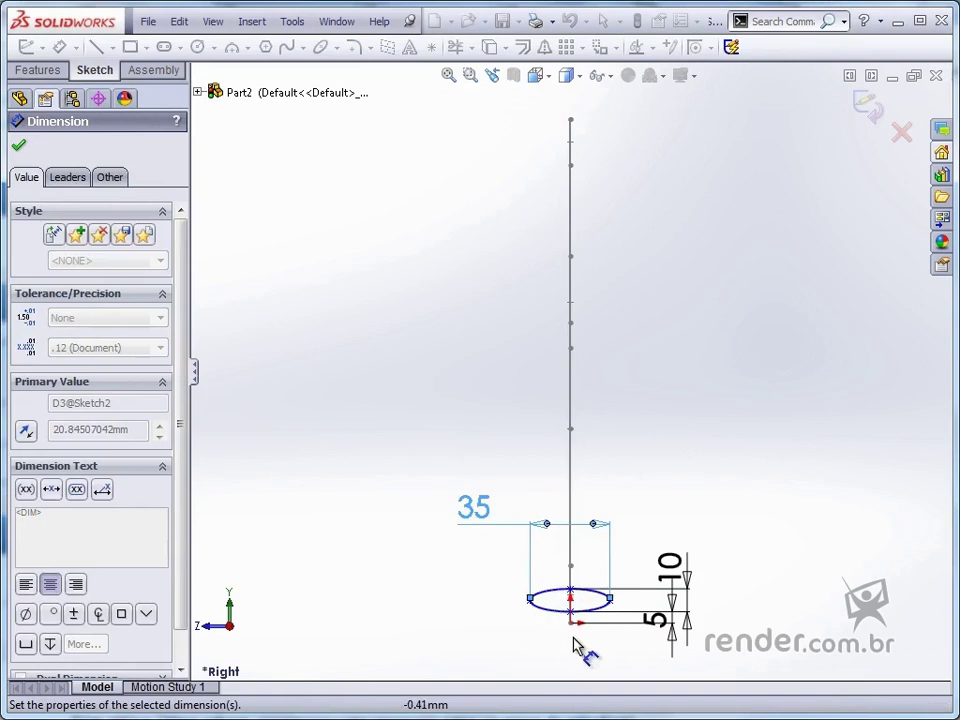
pyautogui.scroll(-3, 580, 645)
pyautogui.scroll(-2, 578, 575)
pyautogui.press('Escape')
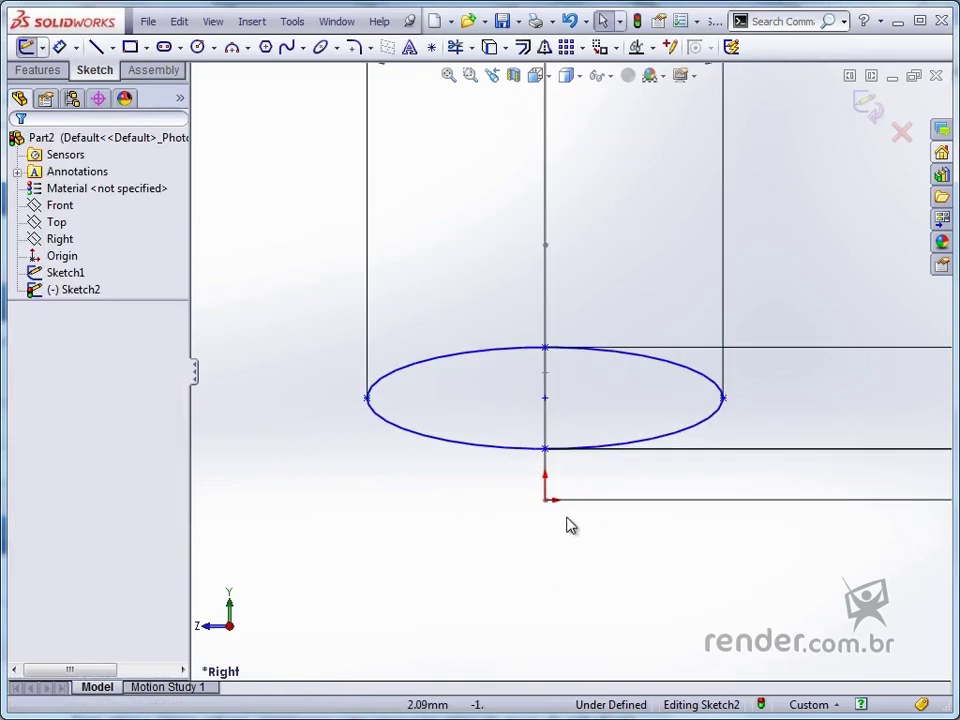
# - Align the ellipse's points vertically with the origin and exit the sketch
pyautogui.click(546, 501)
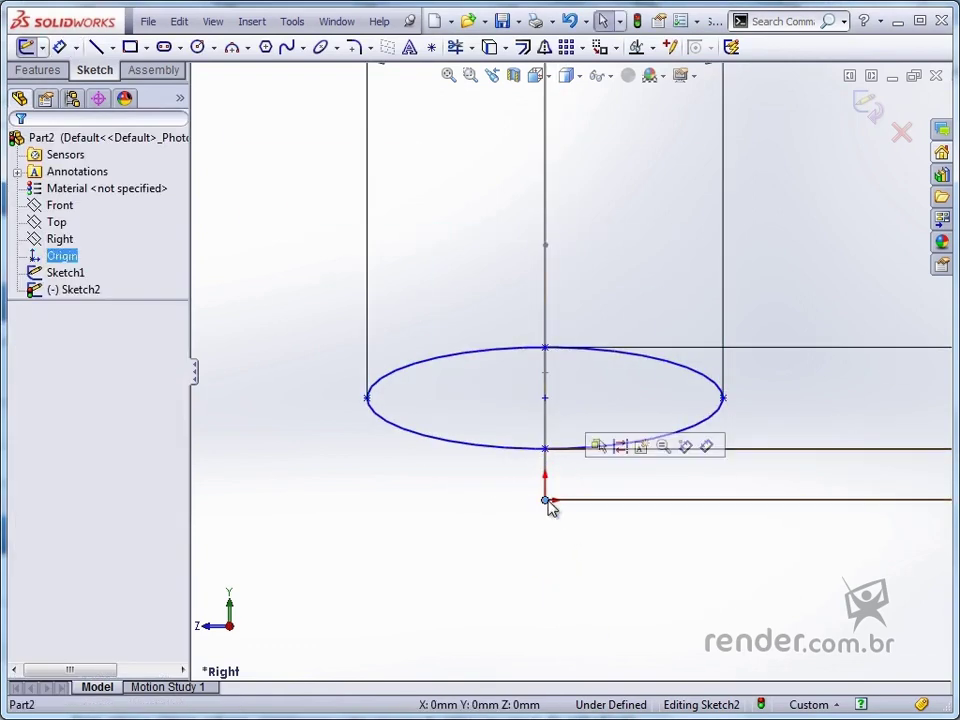
pyautogui.keyDown('ctrl'); pyautogui.click(545, 448); pyautogui.keyUp('ctrl')
pyautogui.keyDown('ctrl'); pyautogui.click(545, 398); pyautogui.keyUp('ctrl')
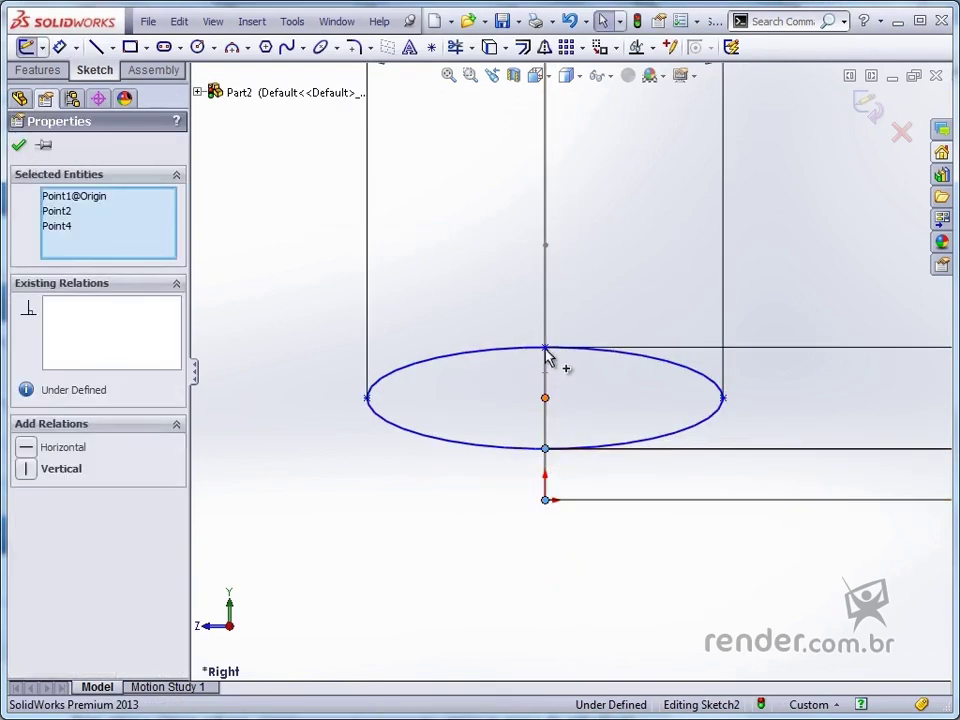
pyautogui.keyDown('ctrl'); pyautogui.click(545, 349); pyautogui.keyUp('ctrl')
pyautogui.click(620, 276)
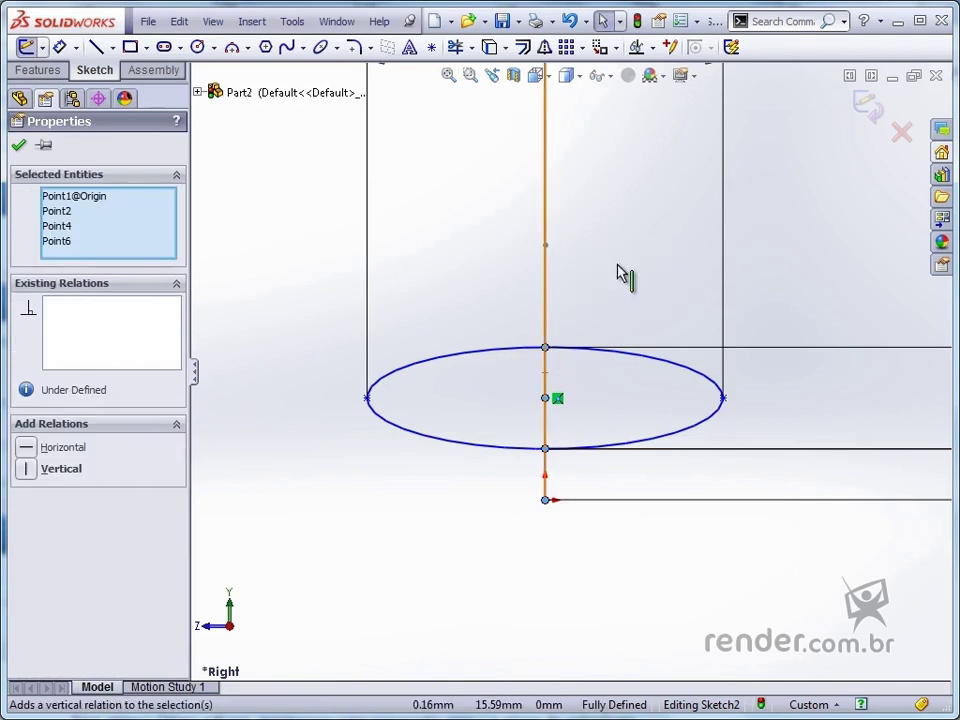
pyautogui.click(368, 497)
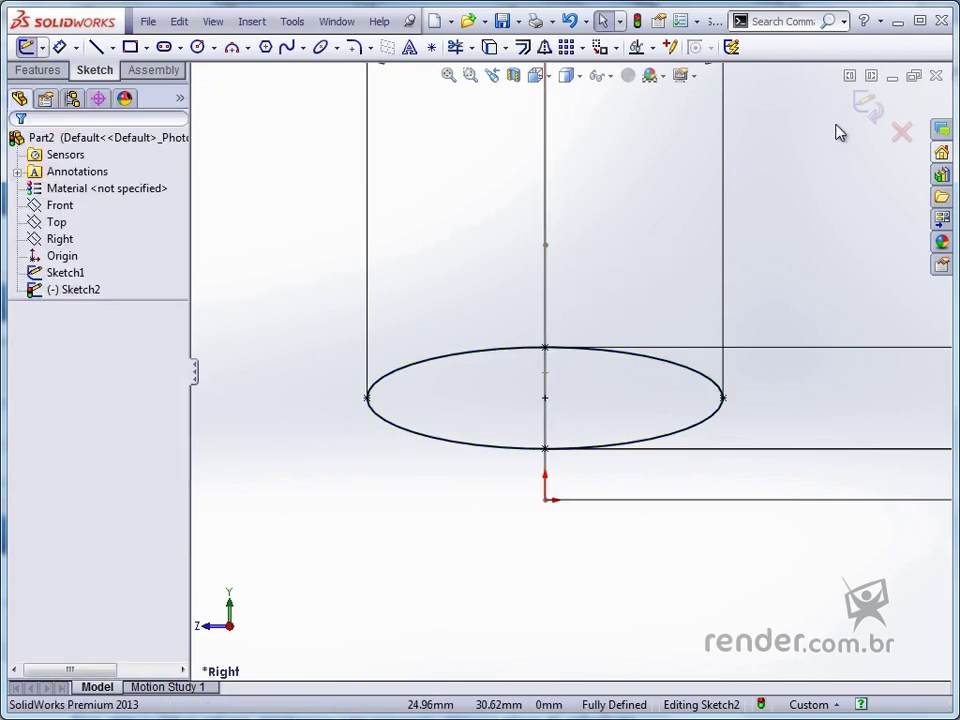
pyautogui.click(858, 100)
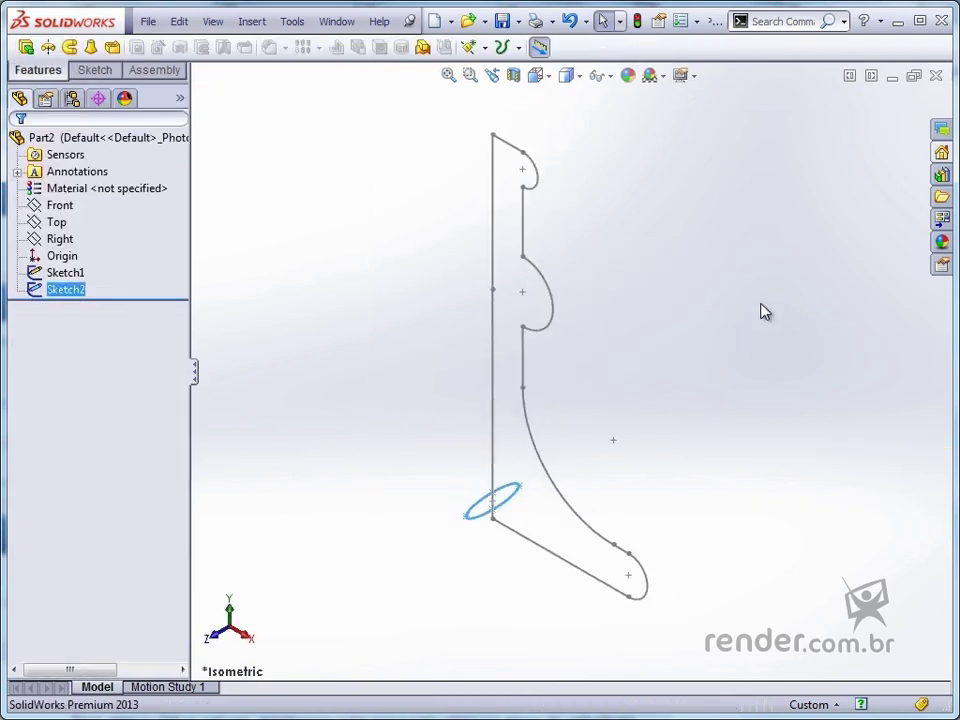
# - Start a sketch on the Front plane and draw a horizontal line out from the profile edge
pyautogui.click(60, 205)
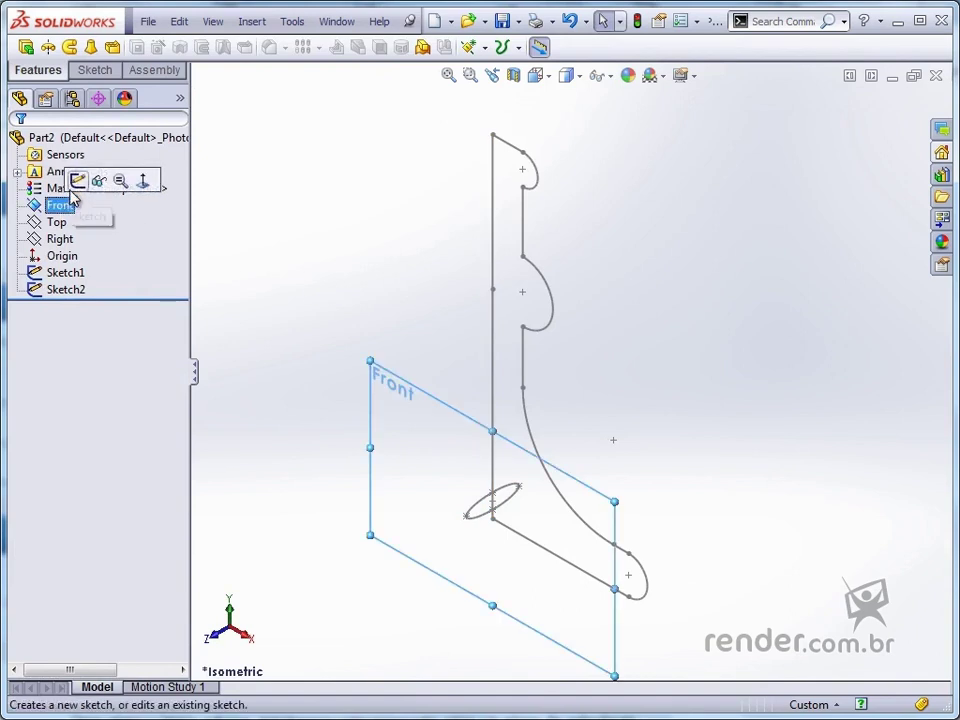
pyautogui.click(78, 180)
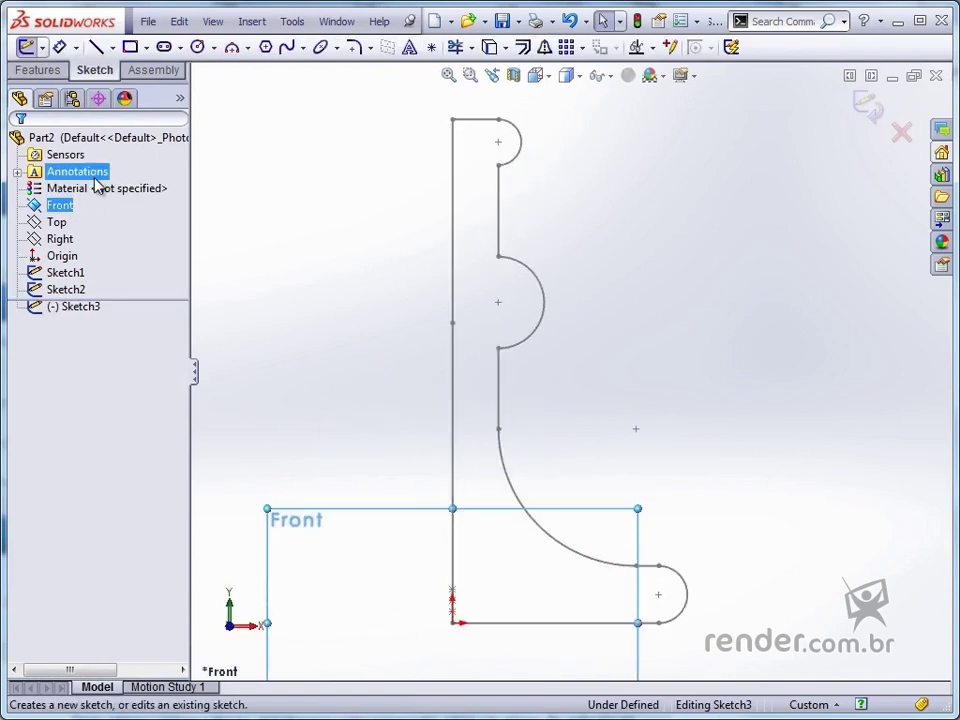
pyautogui.click(94, 47)
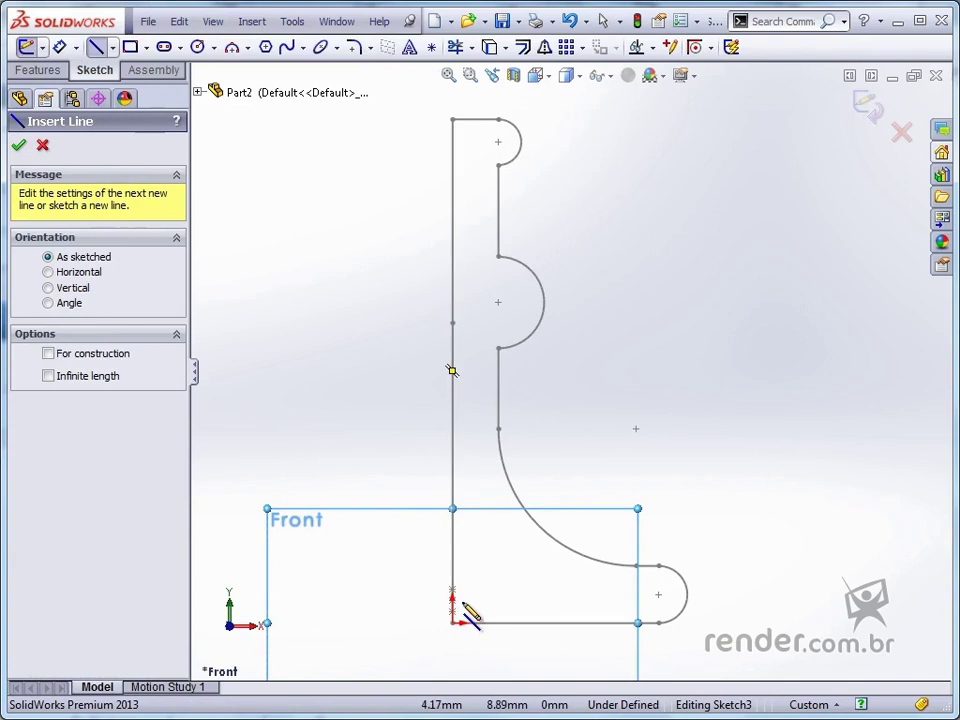
pyautogui.scroll(-4, 465, 612)
pyautogui.scroll(-3, 493, 583)
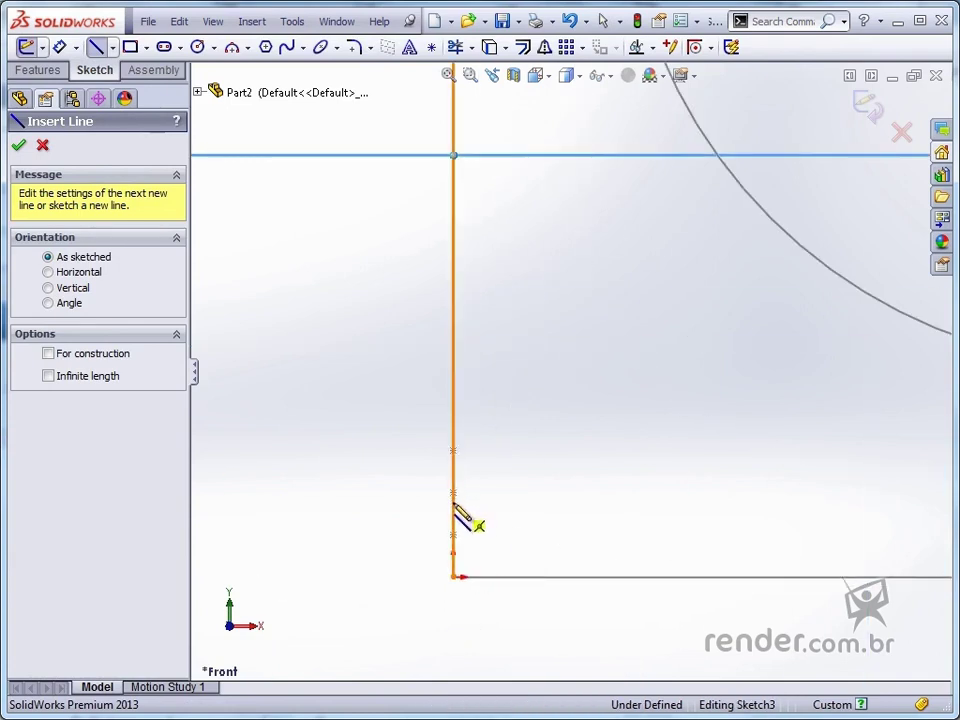
pyautogui.click(453, 502)
pyautogui.click(826, 504)
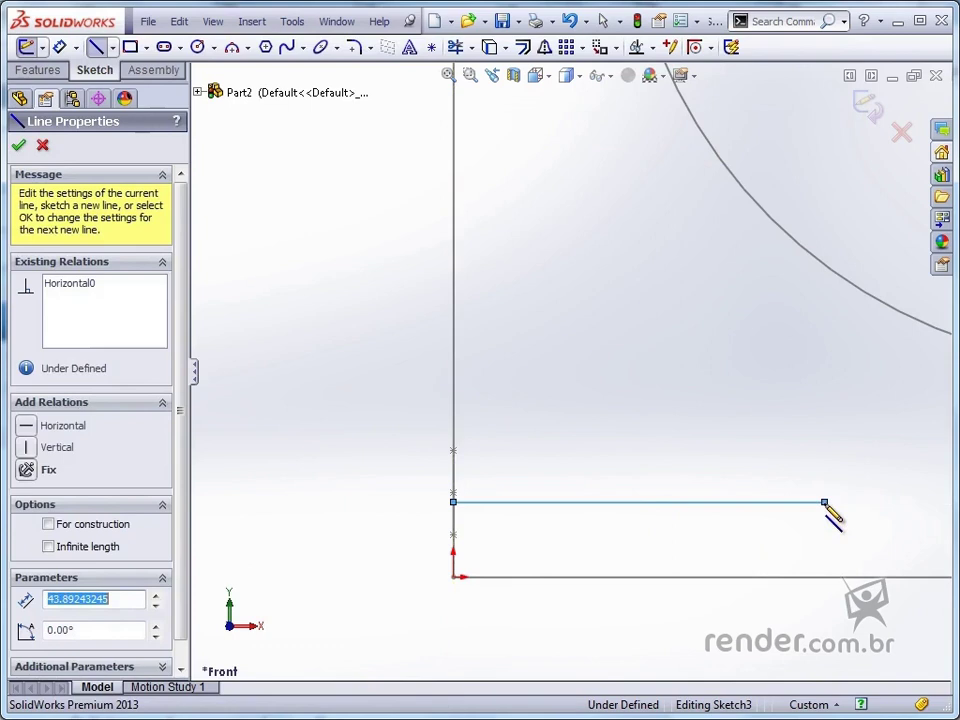
pyautogui.press('Escape')
pyautogui.scroll(2, 836, 486)
pyautogui.scroll(3, 820, 430)
pyautogui.scroll(-2, 817, 340)
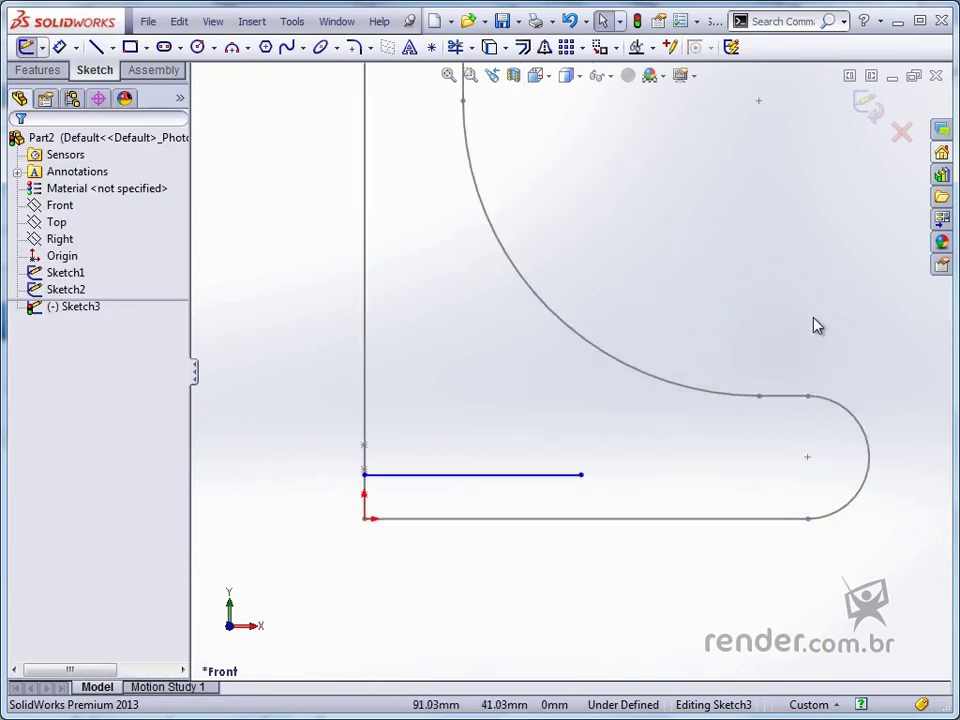
# - Draw a sweeping 3-point arc up from the line's end, then a small curling arc
pyautogui.click(231, 48)
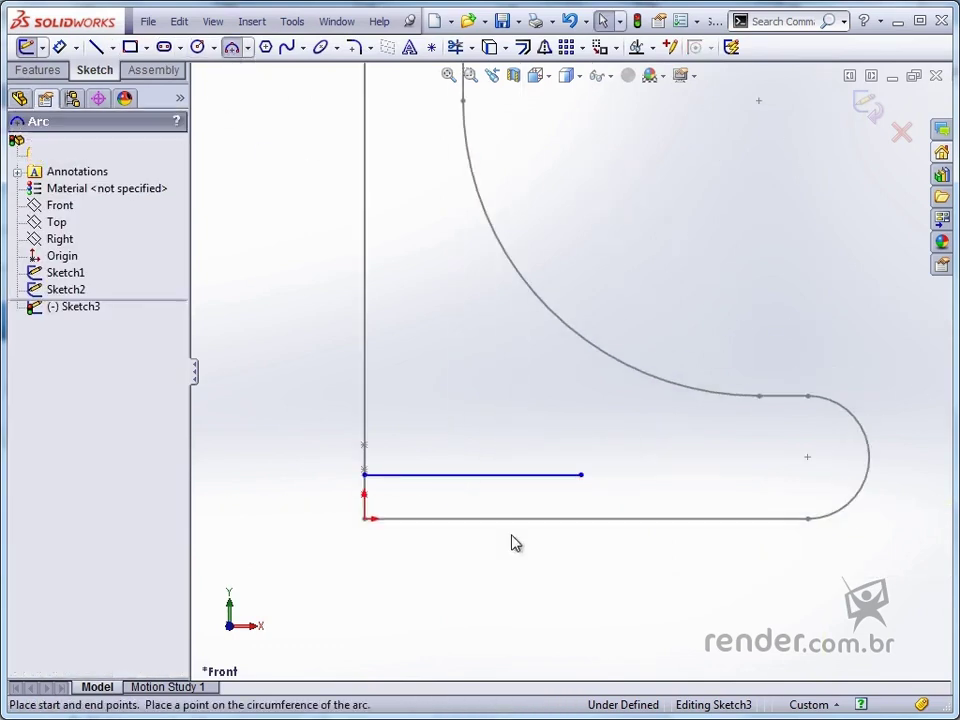
pyautogui.click(581, 474)
pyautogui.click(858, 284)
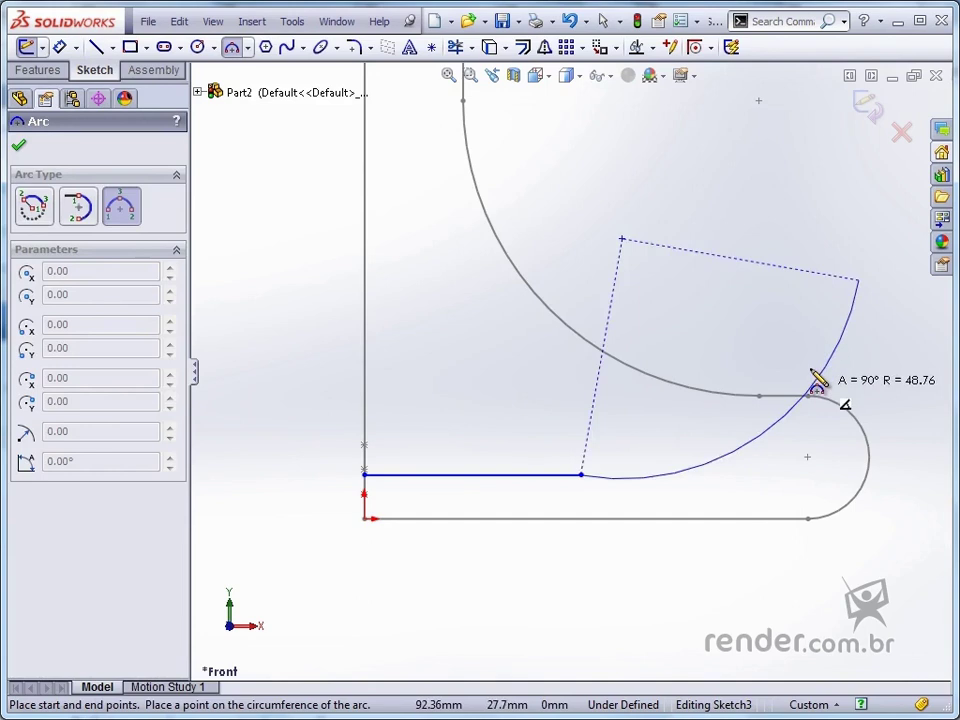
pyautogui.click(815, 368)
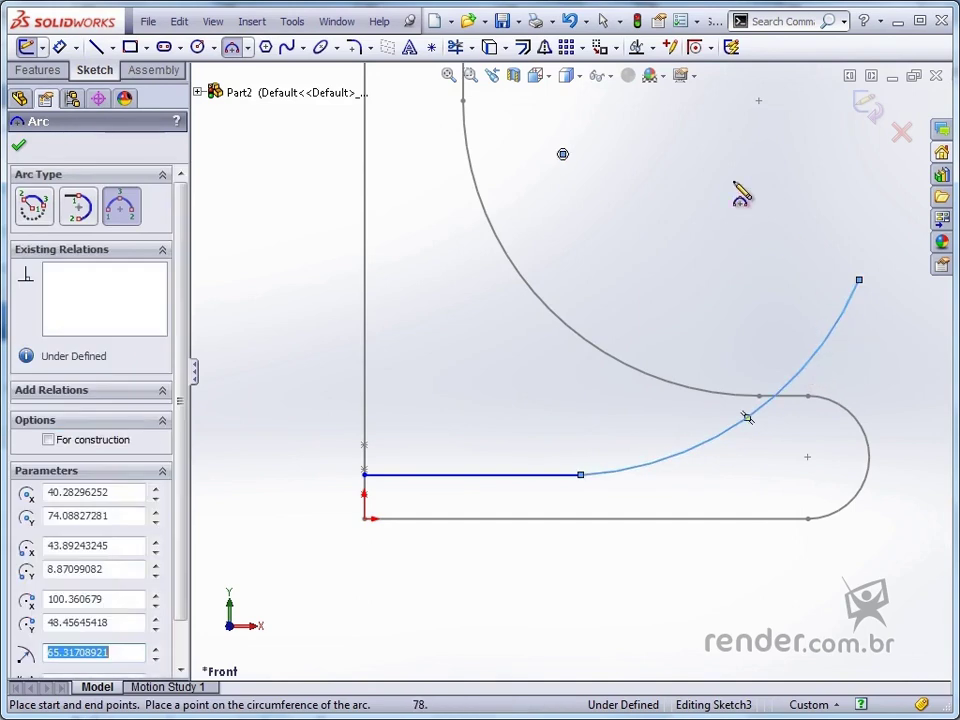
pyautogui.click(860, 281)
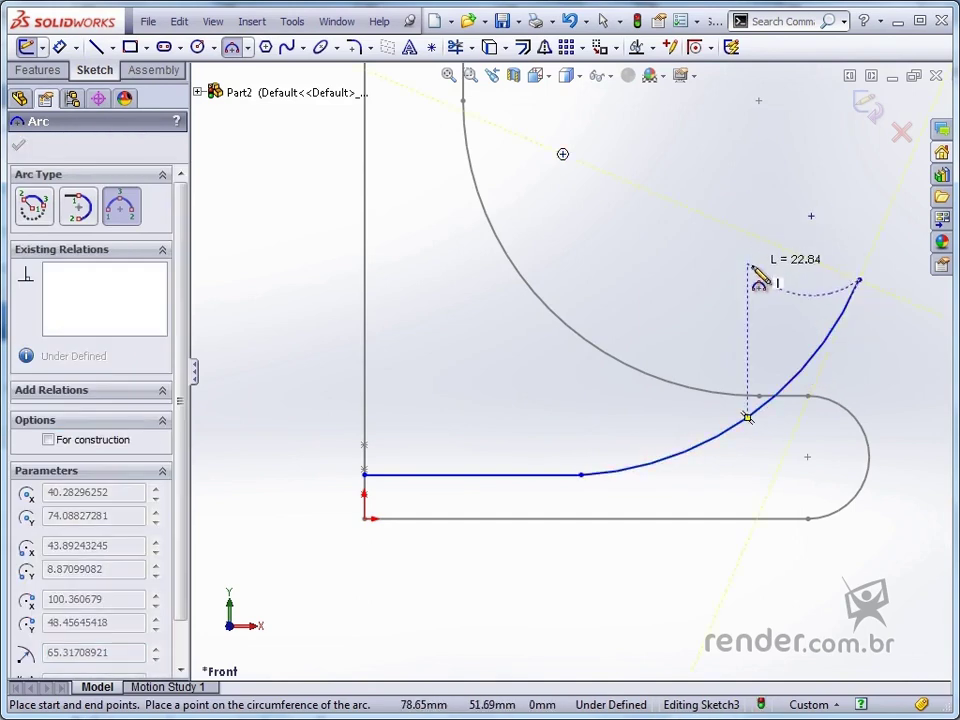
pyautogui.click(754, 266)
pyautogui.click(850, 210)
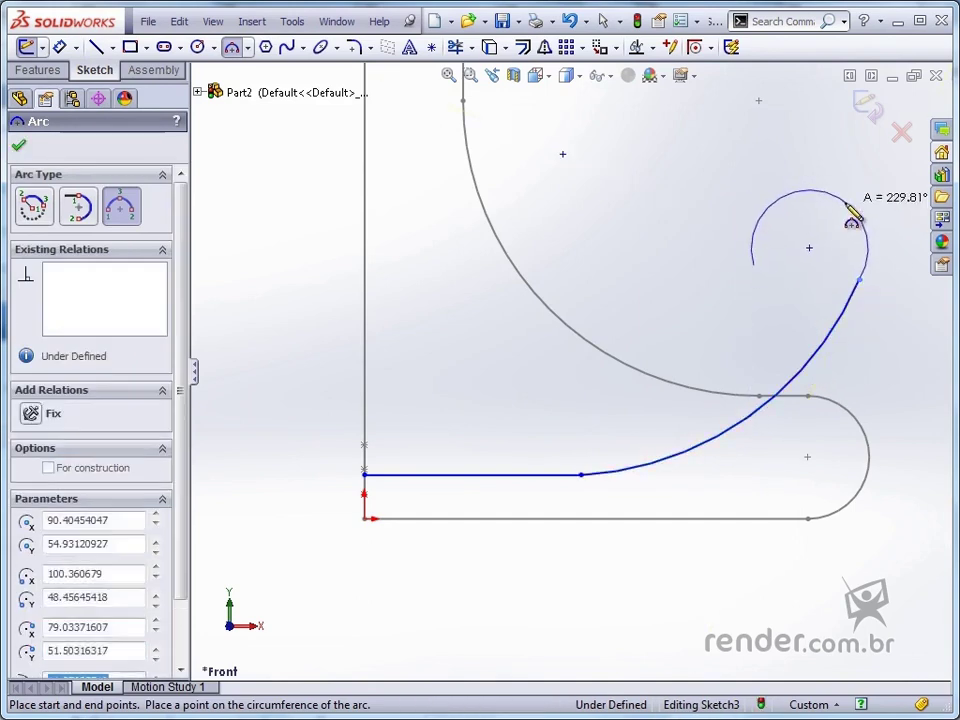
pyautogui.press('Escape')
# - Make the line's left endpoint coincident with the ellipse centre
pyautogui.click(364, 475)
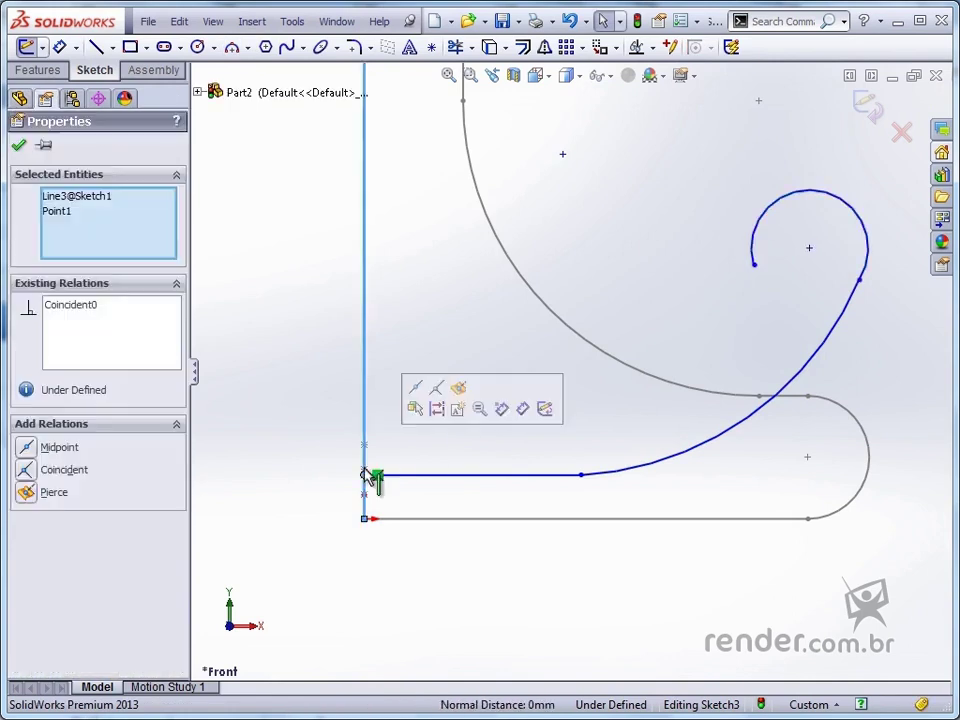
pyautogui.scroll(-3, 373, 468)
pyautogui.scroll(-2, 400, 460)
pyautogui.click(492, 432)
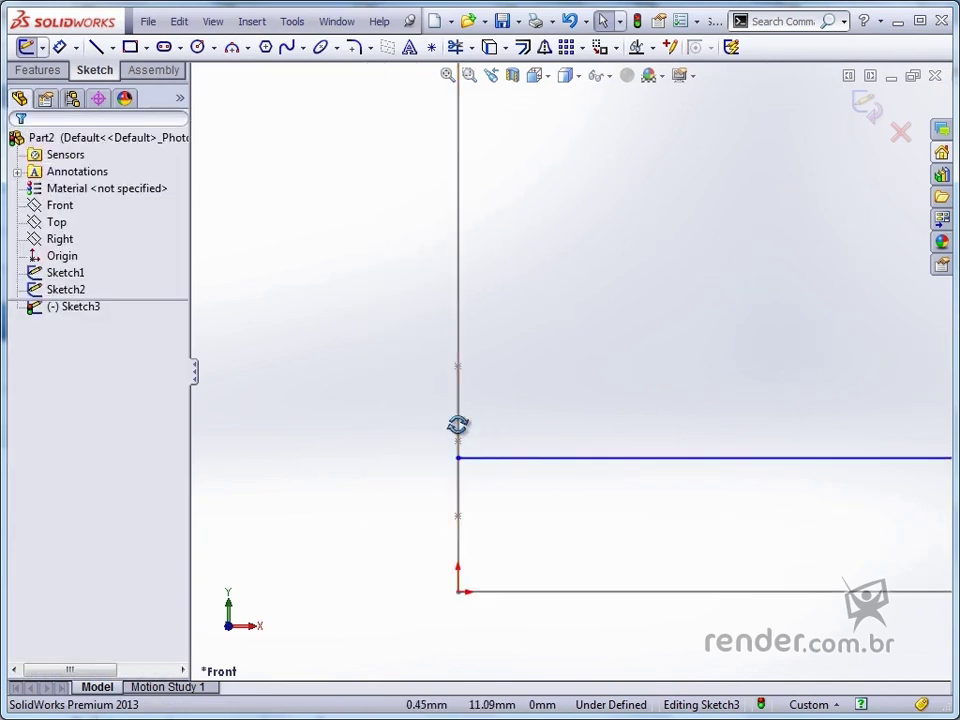
pyautogui.moveTo(457, 424); pyautogui.dragTo(463, 456, button='middle')
pyautogui.click(487, 441)
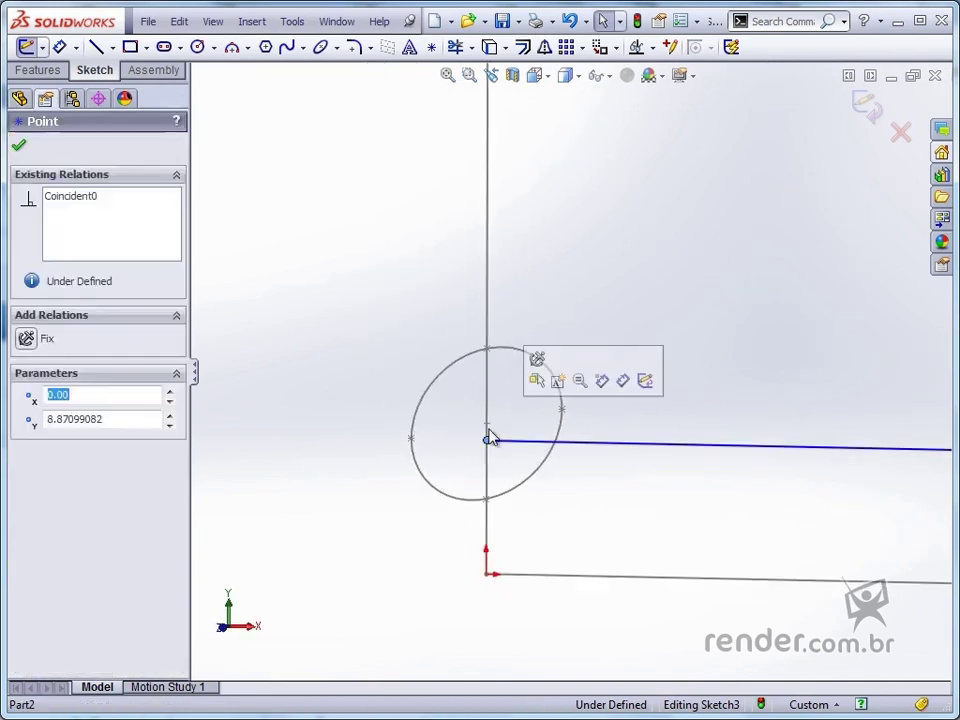
pyautogui.keyDown('ctrl'); pyautogui.click(487, 425); pyautogui.keyUp('ctrl')
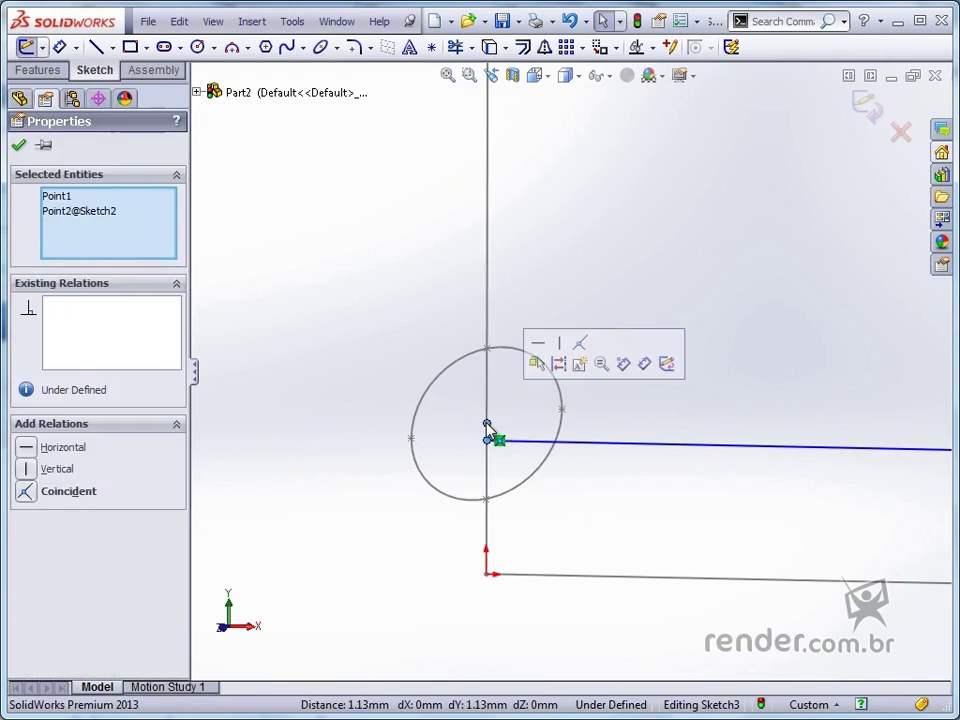
pyautogui.click(580, 342)
pyautogui.press('Escape')
pyautogui.hotkey('ctrl', '1')
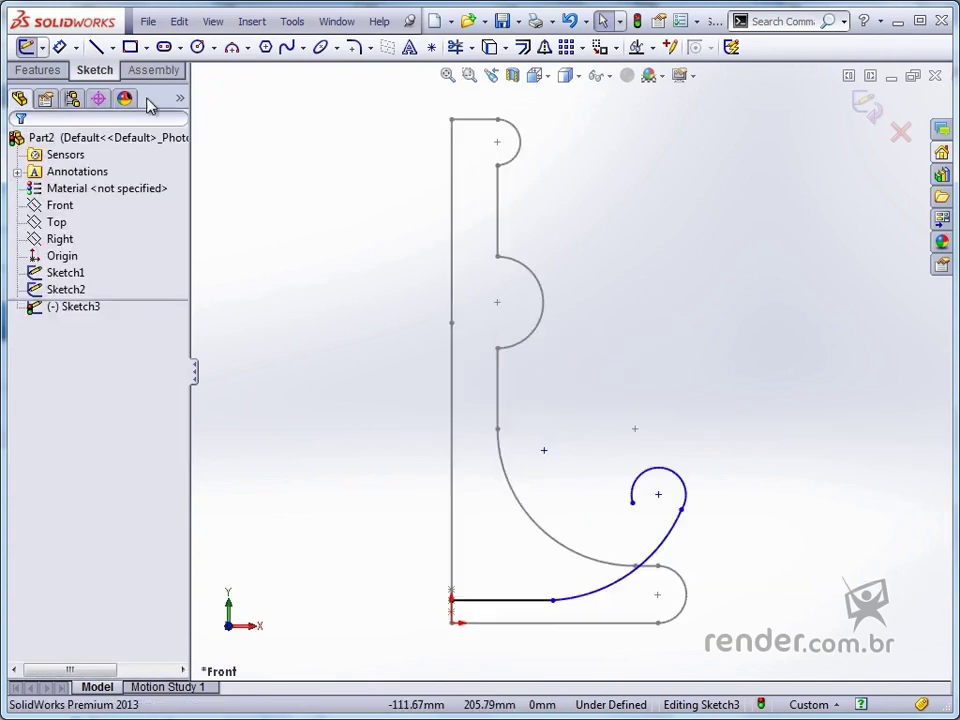
# - Dimension the base line to 60 mm and the sweeping arc to R150
pyautogui.click(59, 46)
pyautogui.click(514, 601)
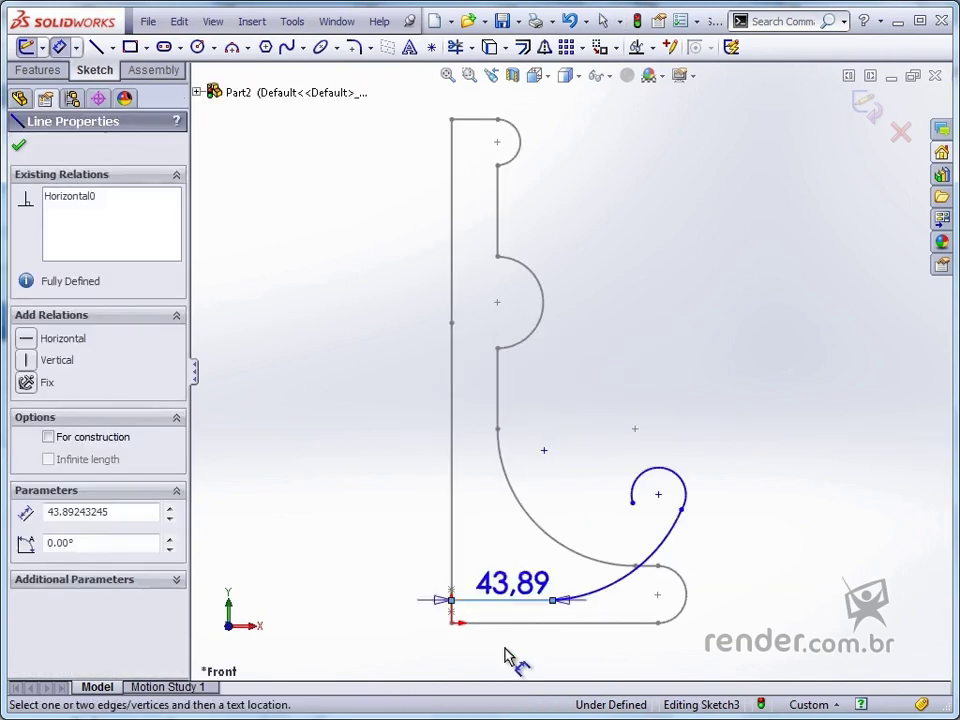
pyautogui.click(508, 656)
pyautogui.write('60')
pyautogui.press('Return')
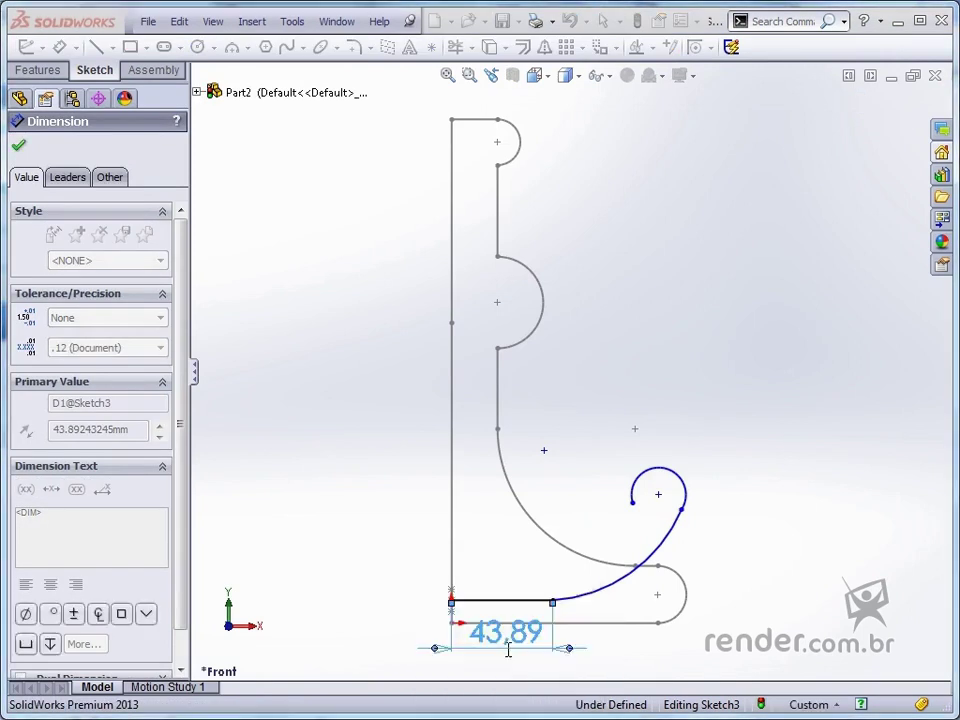
pyautogui.click(648, 592)
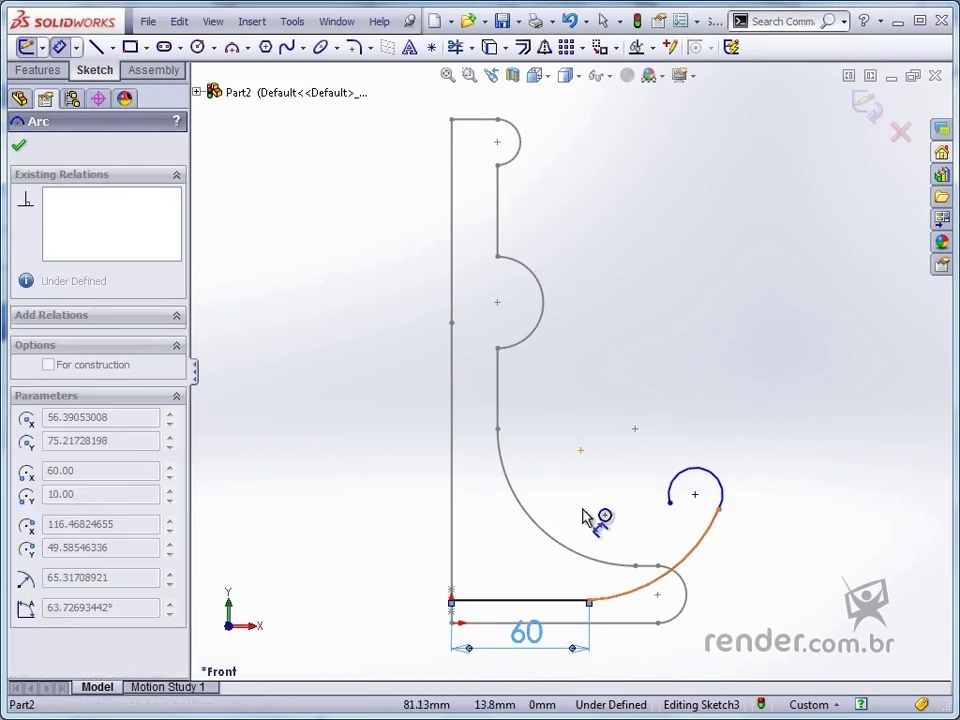
pyautogui.click(605, 494)
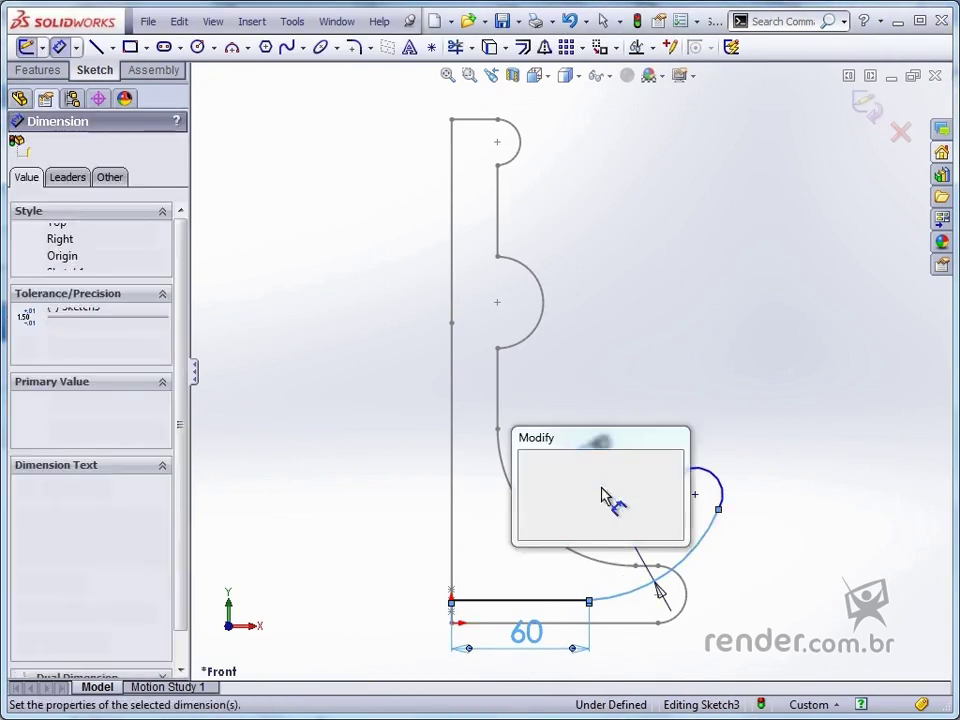
pyautogui.press('Return')
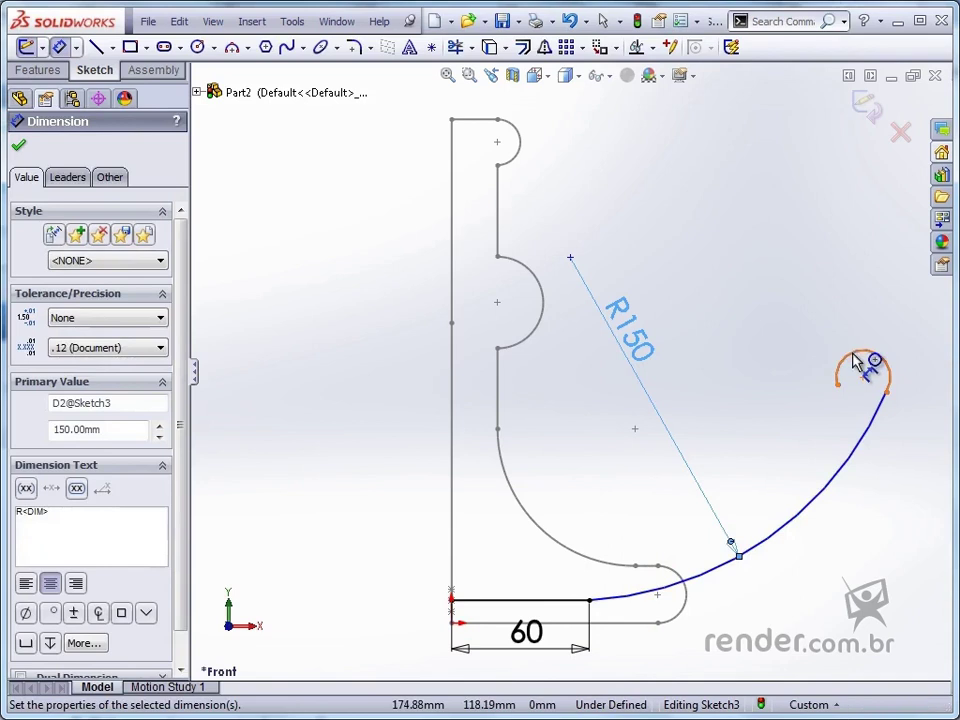
# - Dimension the curl to R20 and the arc's upper end 65 mm above the base line
pyautogui.click(866, 366)
pyautogui.click(781, 290)
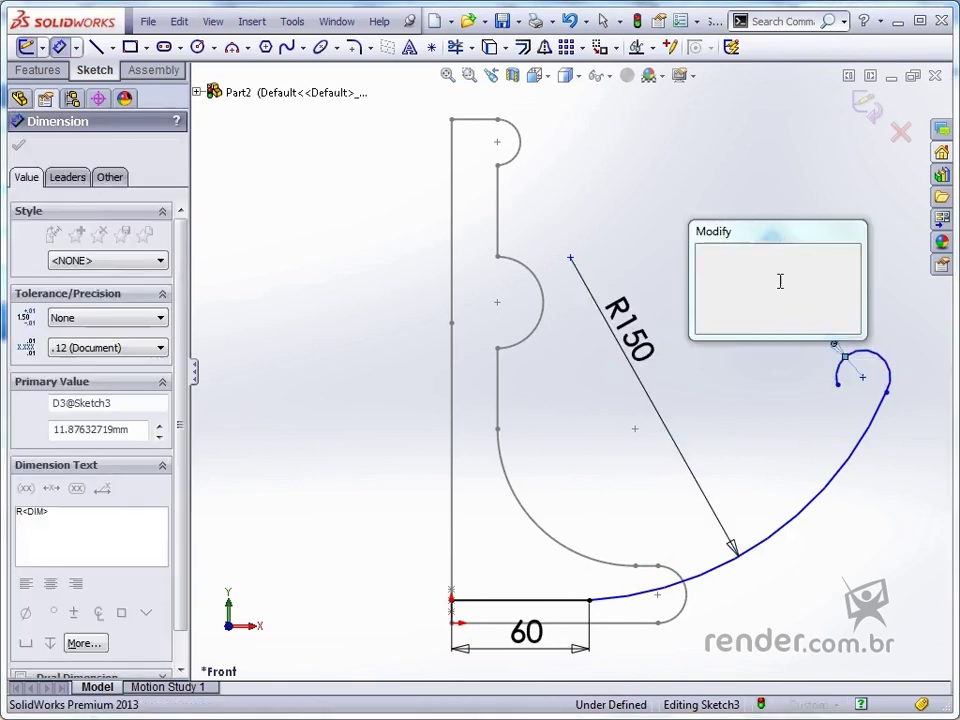
pyautogui.write('20')
pyautogui.press('Return')
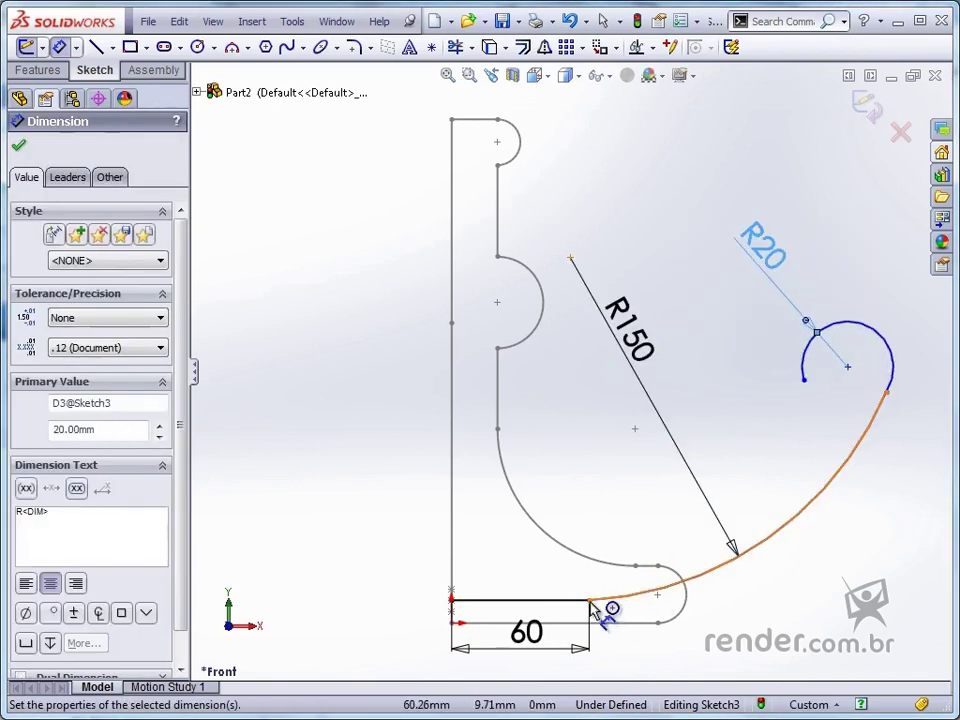
pyautogui.click(590, 600)
pyautogui.click(886, 392)
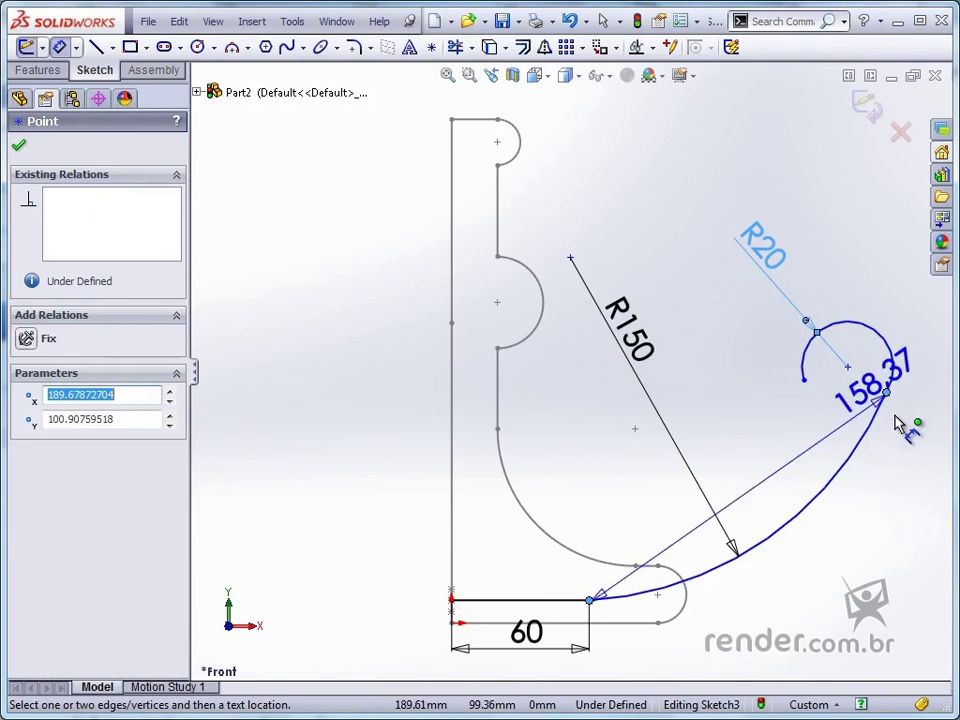
pyautogui.click(930, 465)
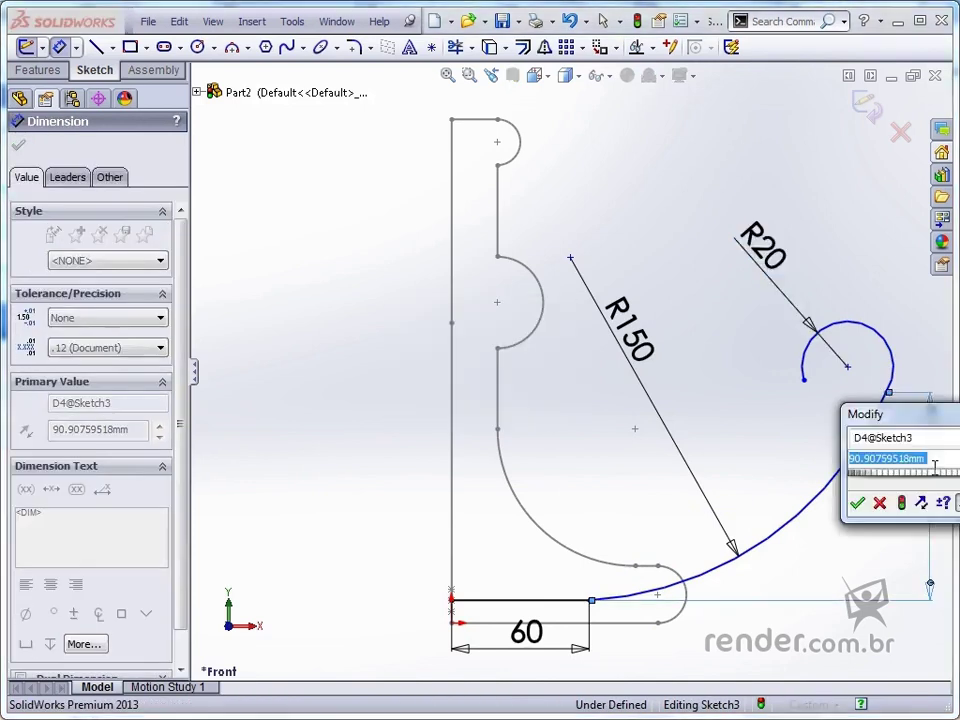
pyautogui.write('6')
pyautogui.press('Escape')
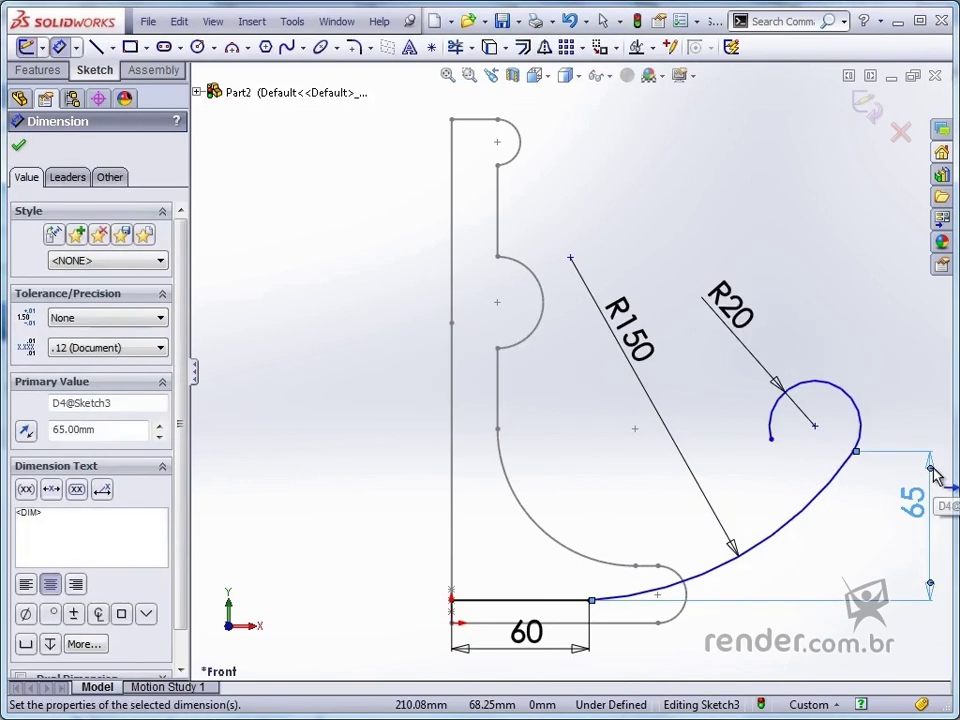
pyautogui.press('Escape')
# - Make the R150 arc tangent to the base line and to the R20 curl
pyautogui.click(709, 578)
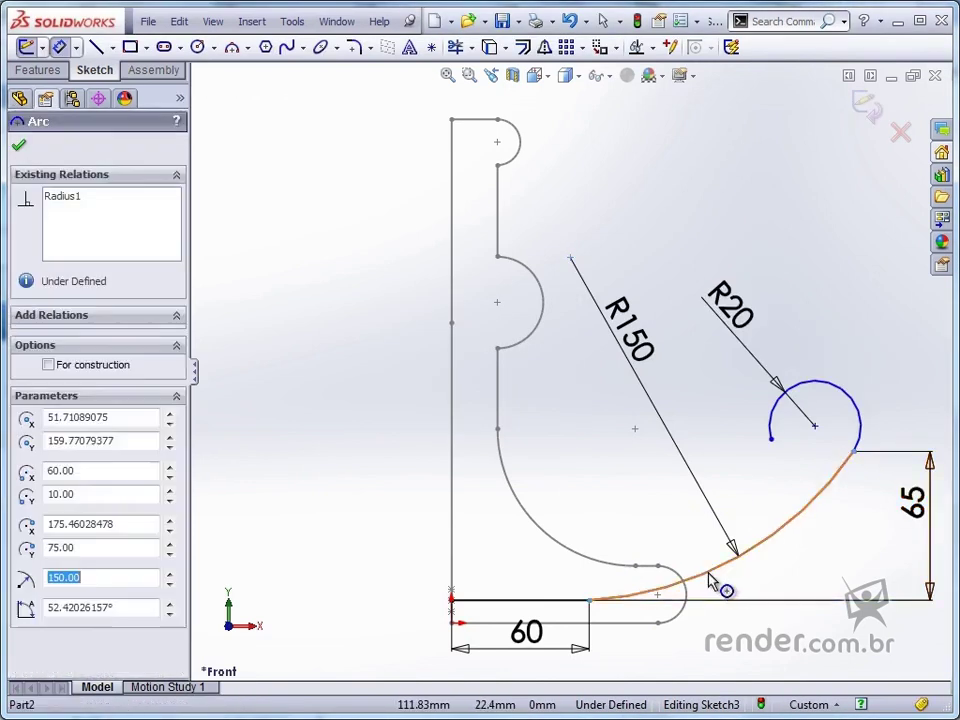
pyautogui.keyDown('ctrl'); pyautogui.click(553, 612); pyautogui.keyUp('ctrl')
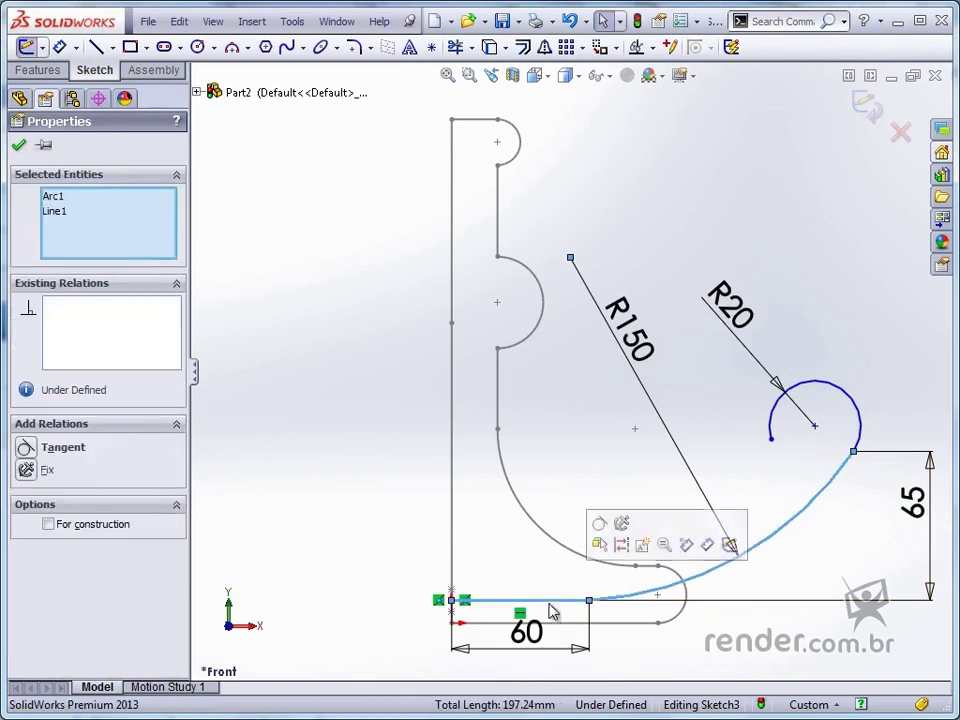
pyautogui.click(599, 523)
pyautogui.click(751, 654)
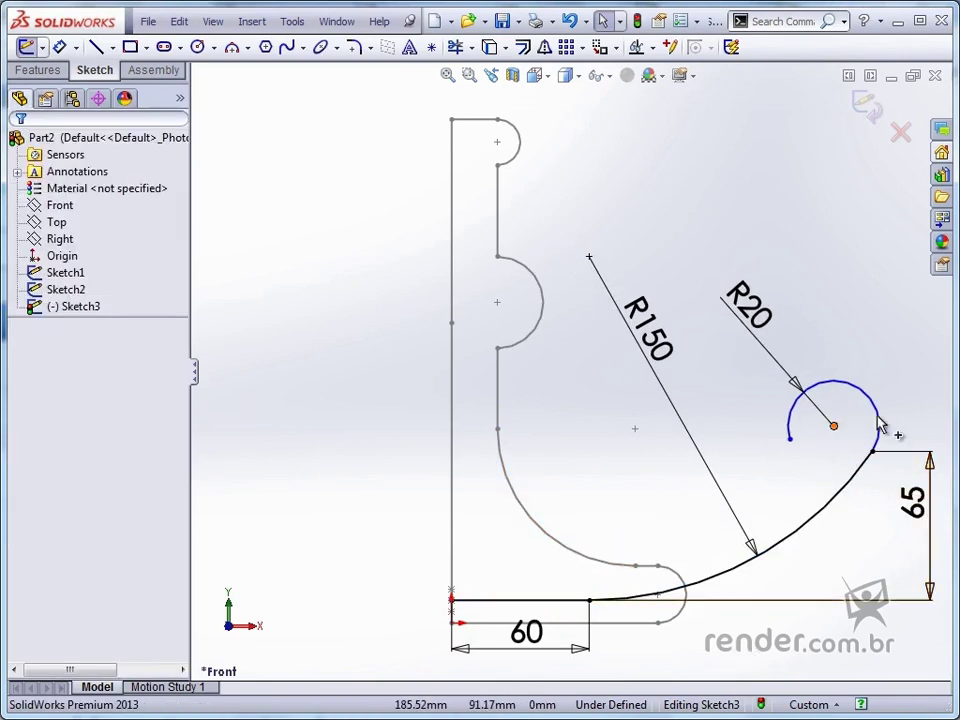
pyautogui.click(866, 460)
pyautogui.keyDown('ctrl'); pyautogui.click(878, 430); pyautogui.keyUp('ctrl')
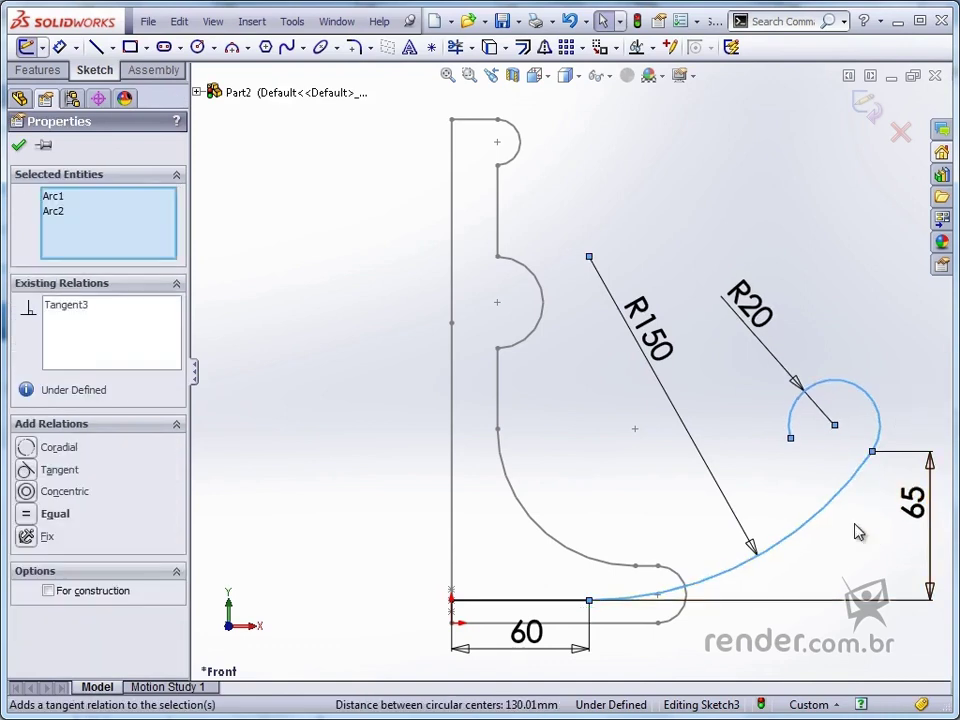
pyautogui.press('Escape')
# - Make the curl's free end and the arc junction horizontal, then exit the sketch
pyautogui.click(790, 438)
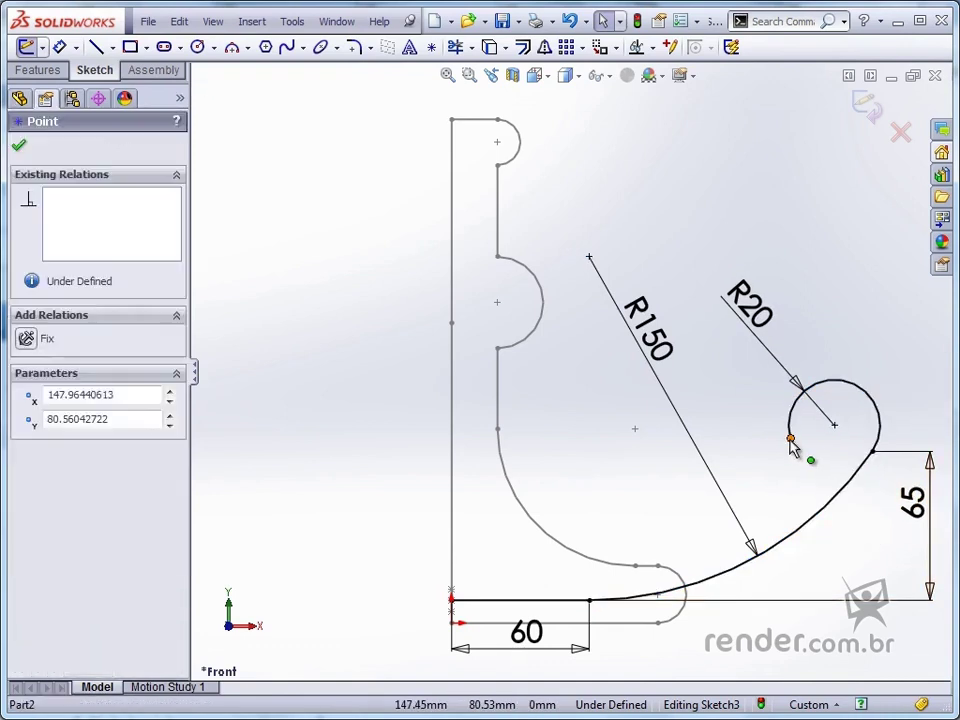
pyautogui.keyDown('ctrl'); pyautogui.click(873, 452); pyautogui.keyUp('ctrl')
pyautogui.click(929, 373)
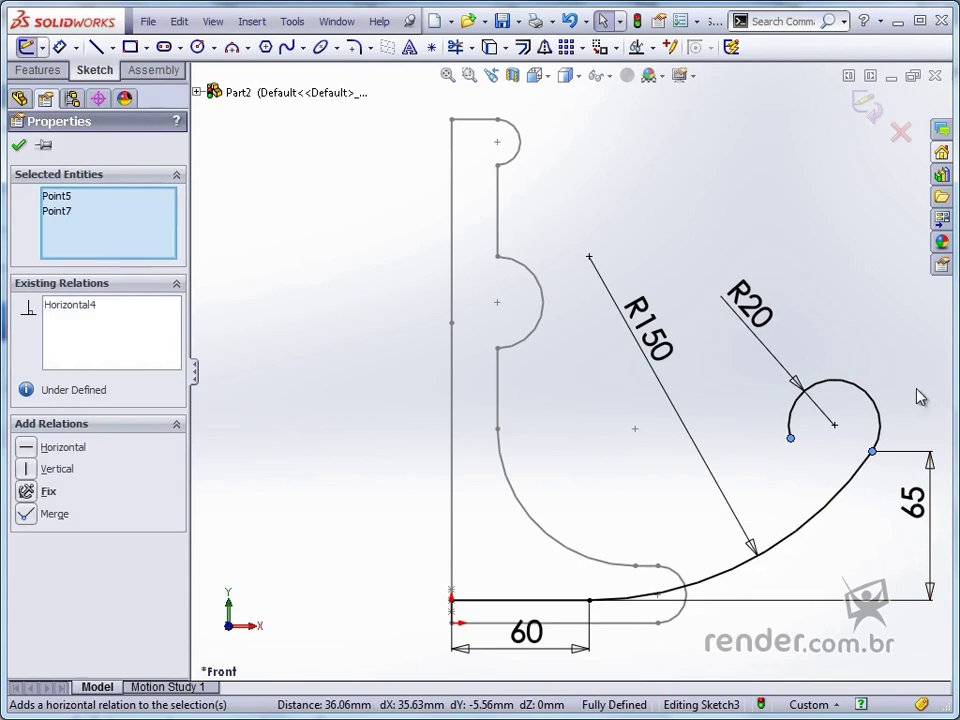
pyautogui.click(860, 524)
pyautogui.click(866, 105)
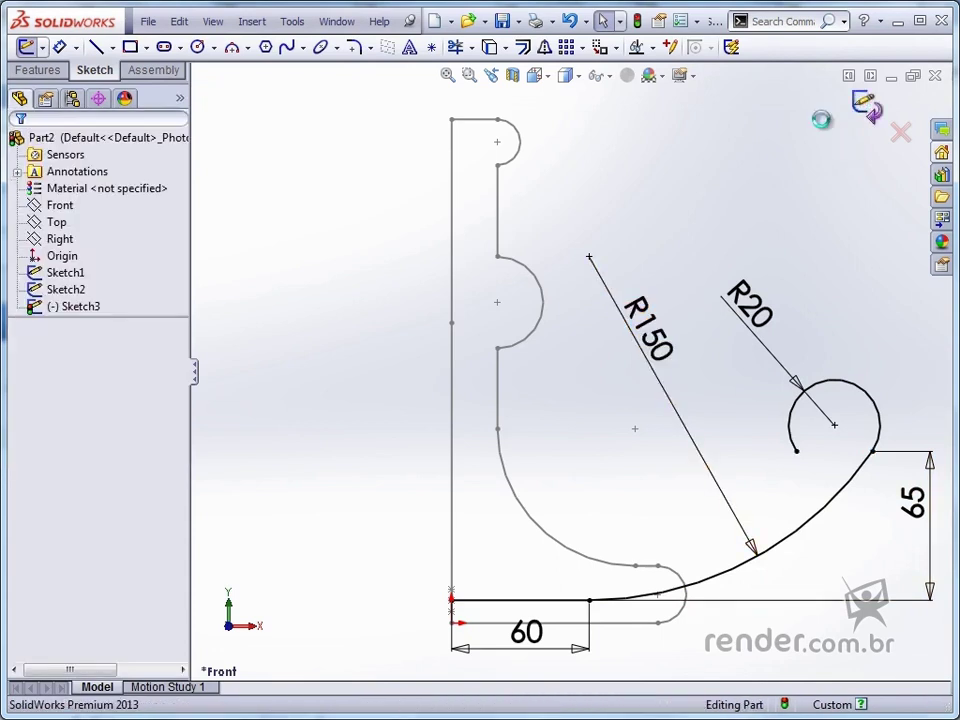
# - Switch to the isometric view and open the Insert > Reference Geometry menu
pyautogui.hotkey('ctrl', '7')
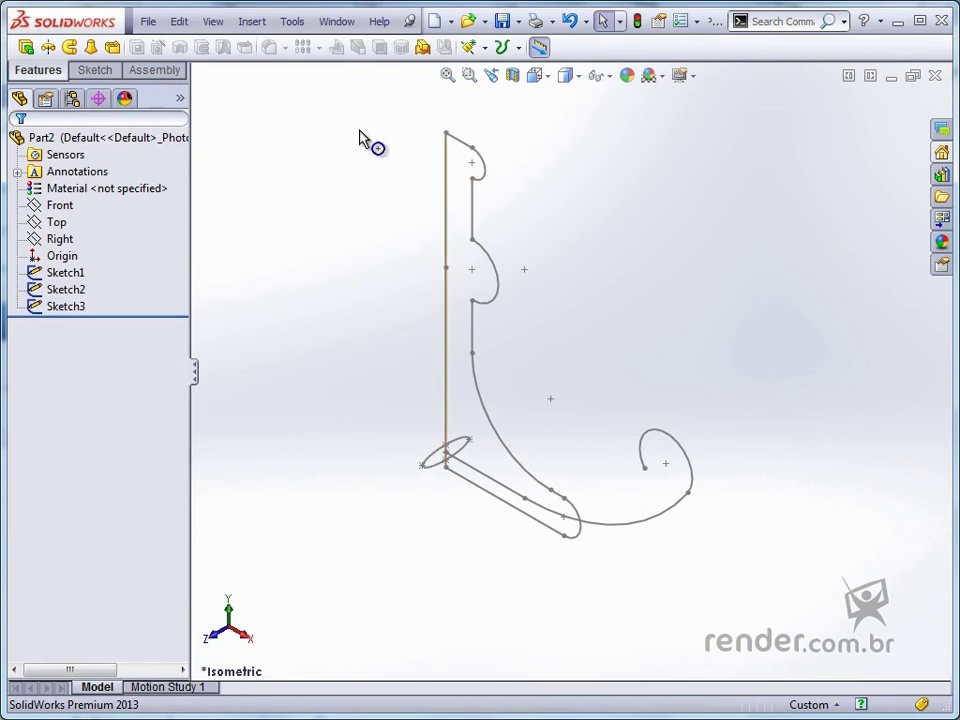
pyautogui.click(252, 21)
pyautogui.moveTo(315, 225)
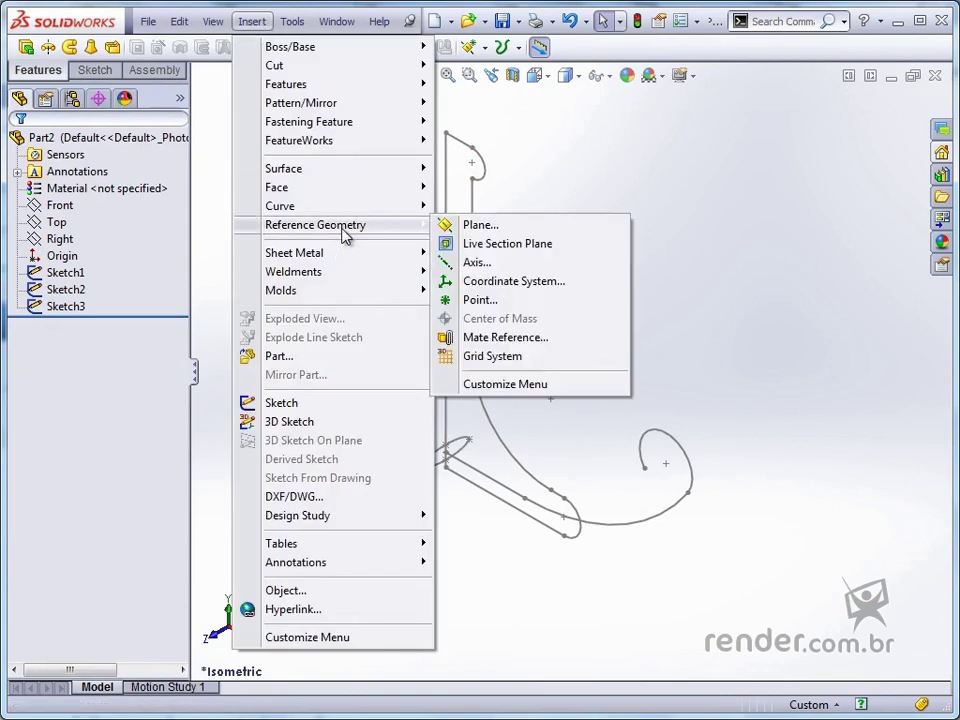
# - Create Plane1 as a reference plane offset 220 mm from the Top plane
pyautogui.click(478, 225)
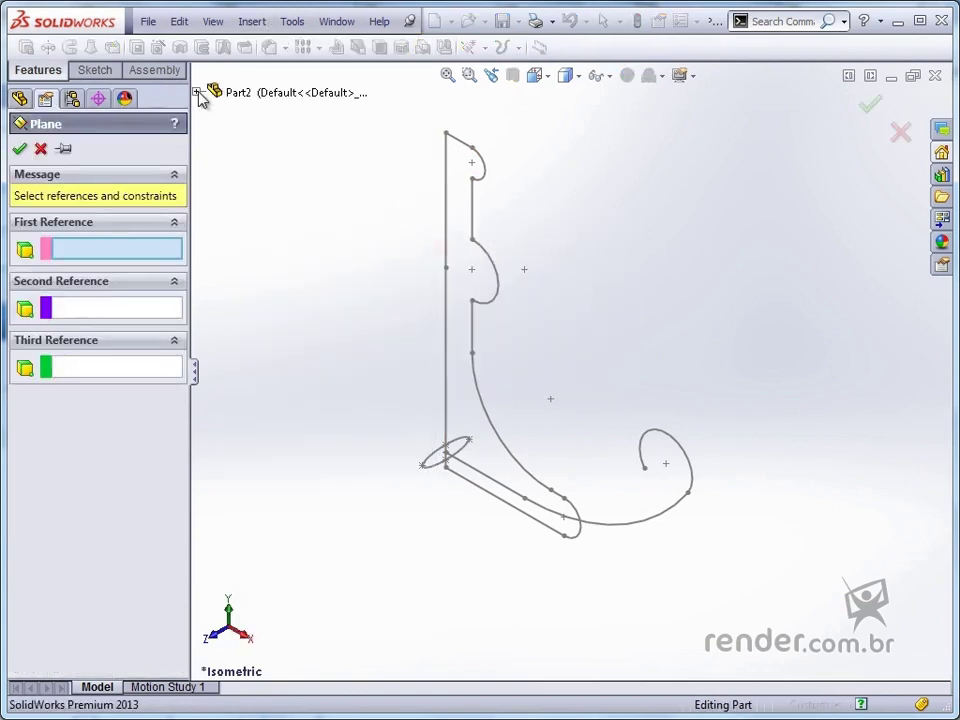
pyautogui.click(197, 92)
pyautogui.click(253, 176)
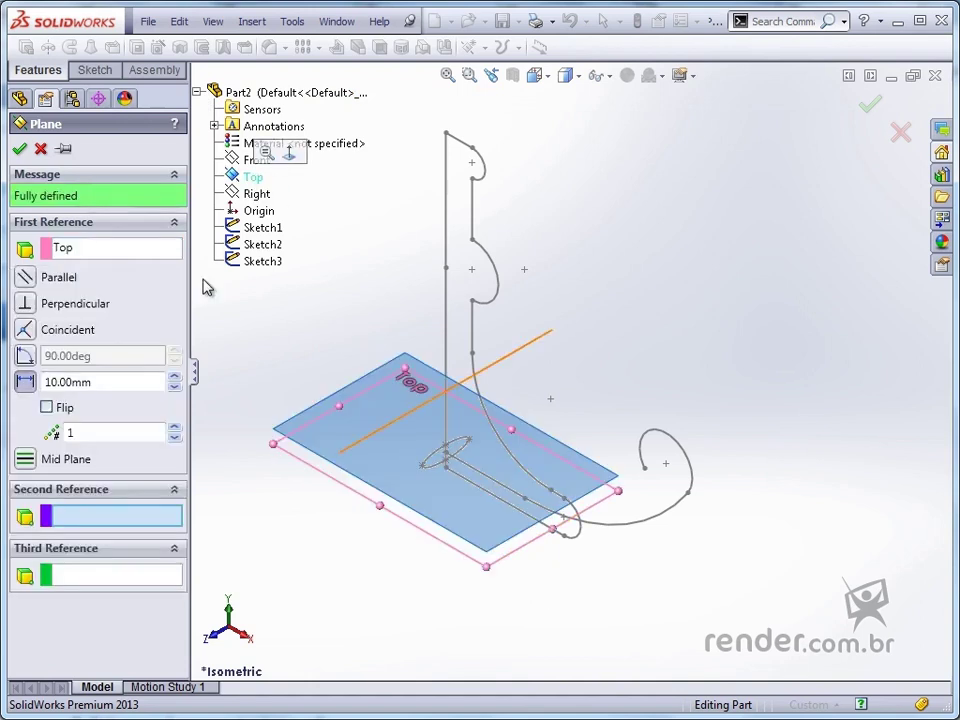
pyautogui.click(25, 383)
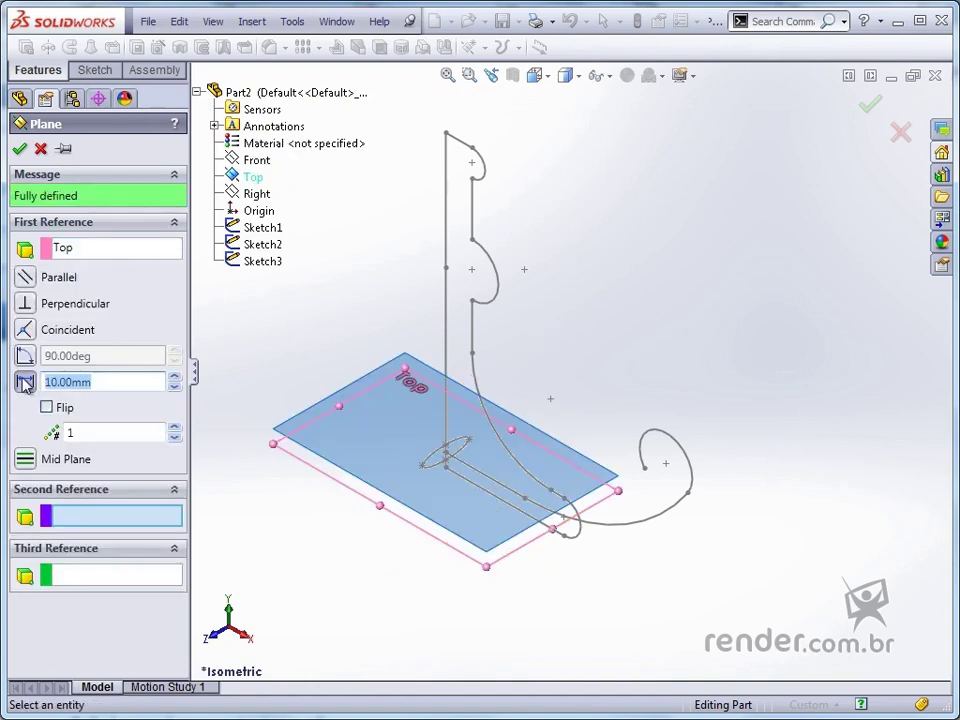
pyautogui.write('220')
pyautogui.press('Return')
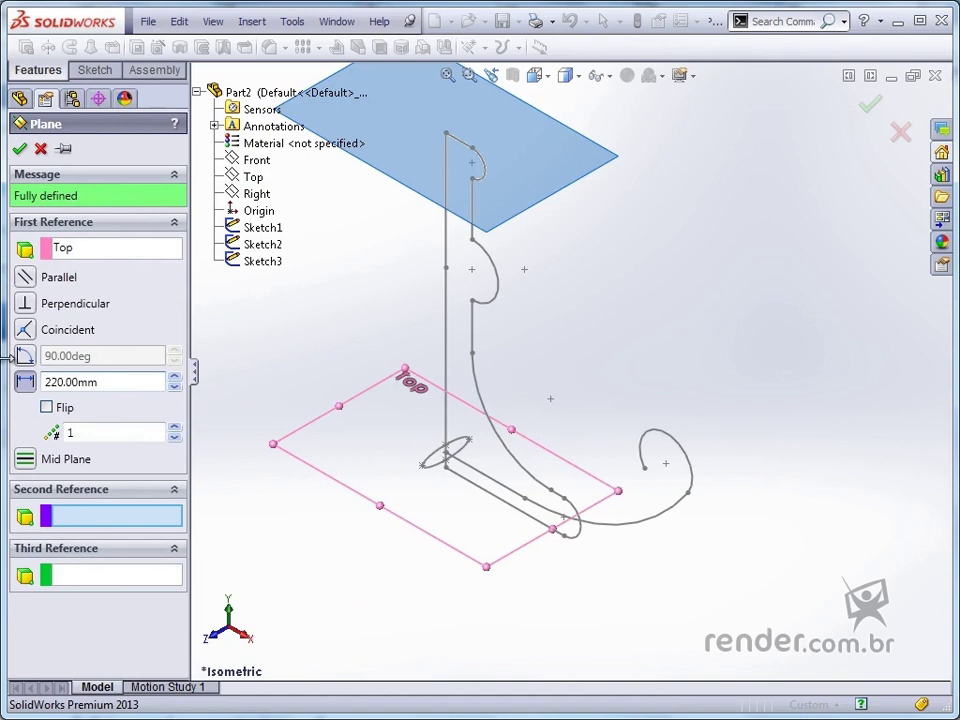
pyautogui.click(19, 149)
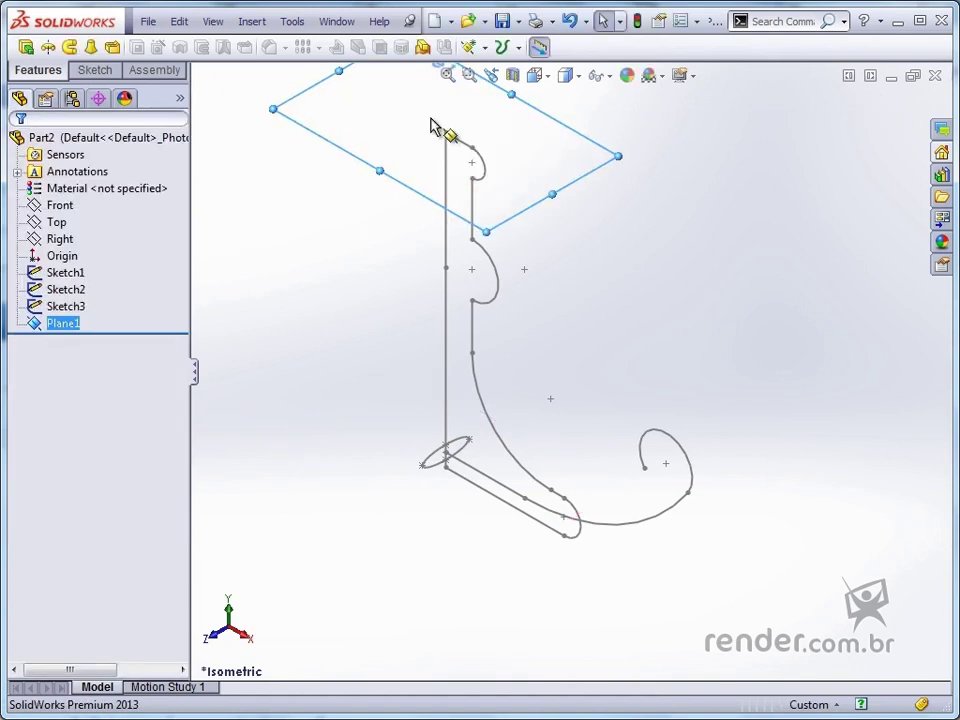
# - On Plane1, sketch a circle centred at the origin, dimension it Ø30 mm, and exit the sketch
pyautogui.click(90, 72)
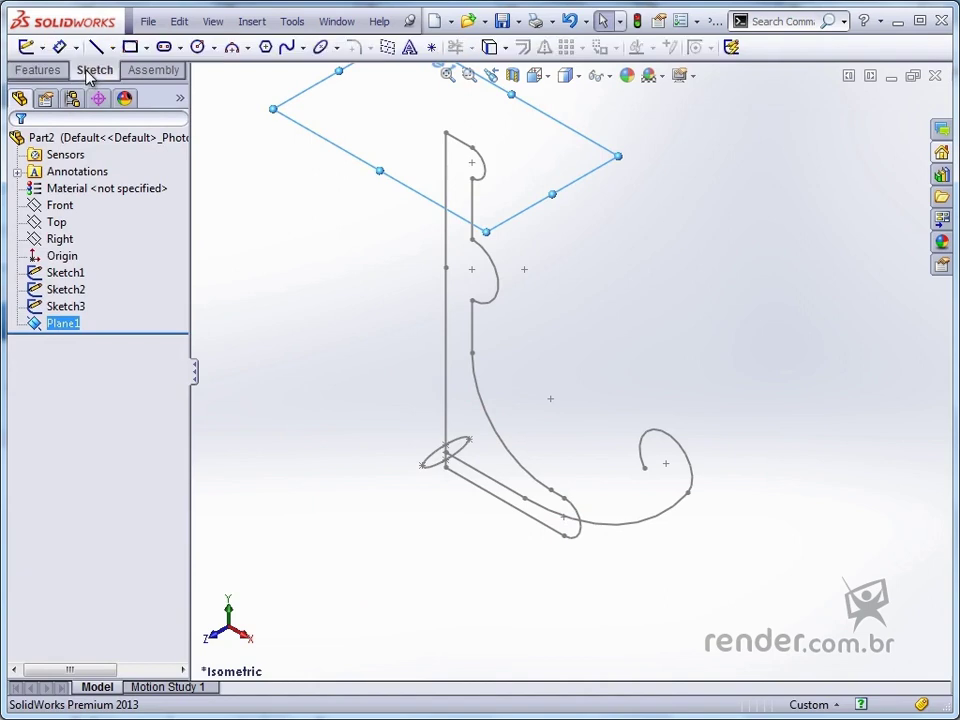
pyautogui.click(27, 48)
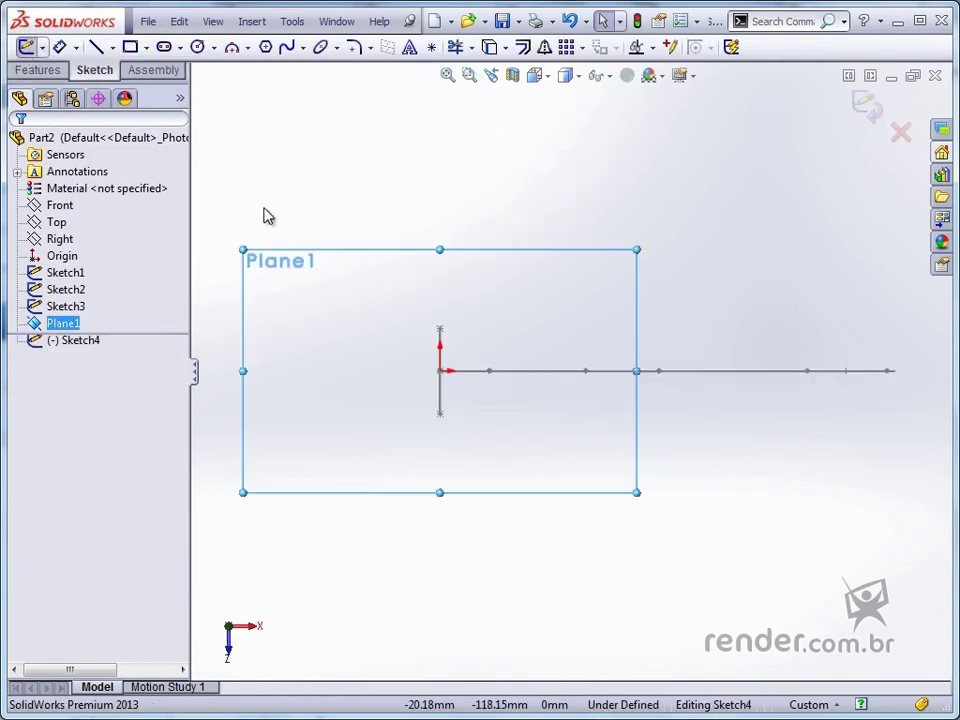
pyautogui.click(197, 47)
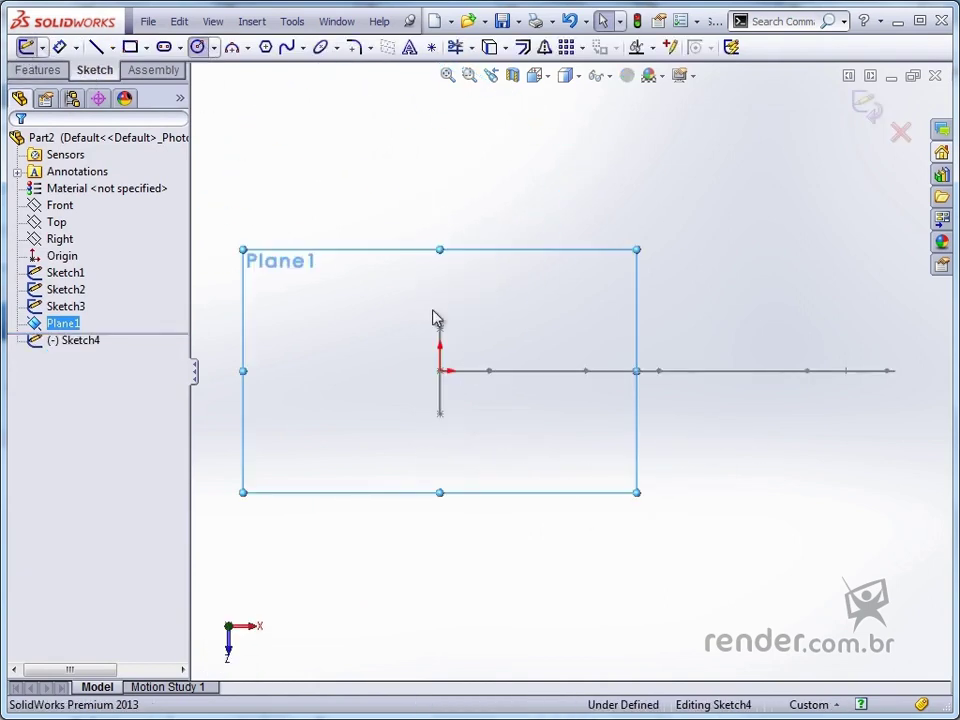
pyautogui.click(440, 371)
pyautogui.click(369, 372)
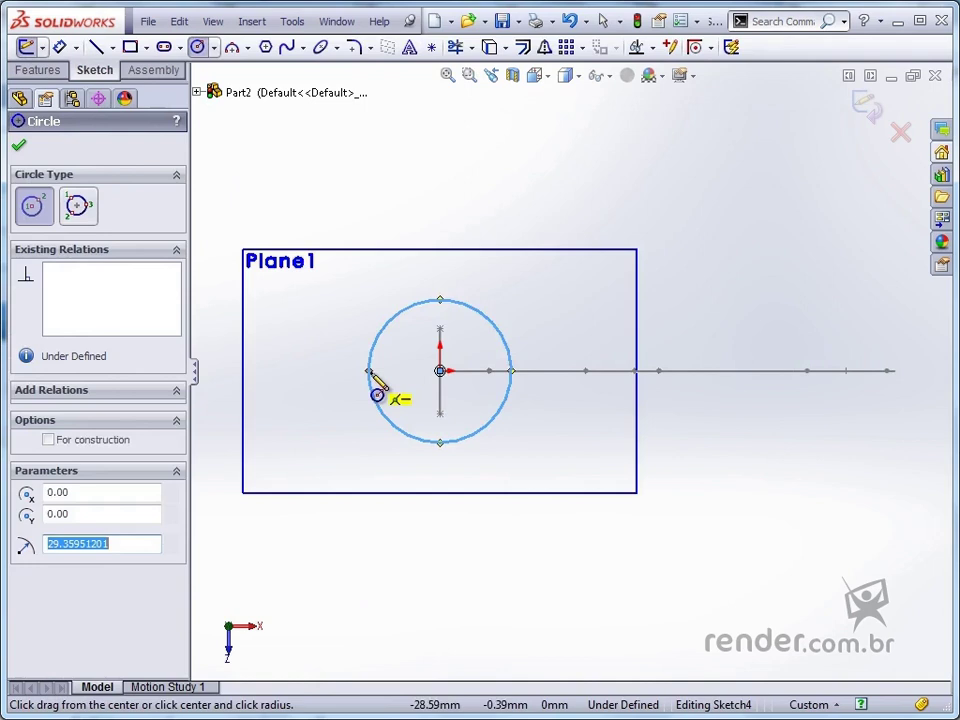
pyautogui.click(59, 47)
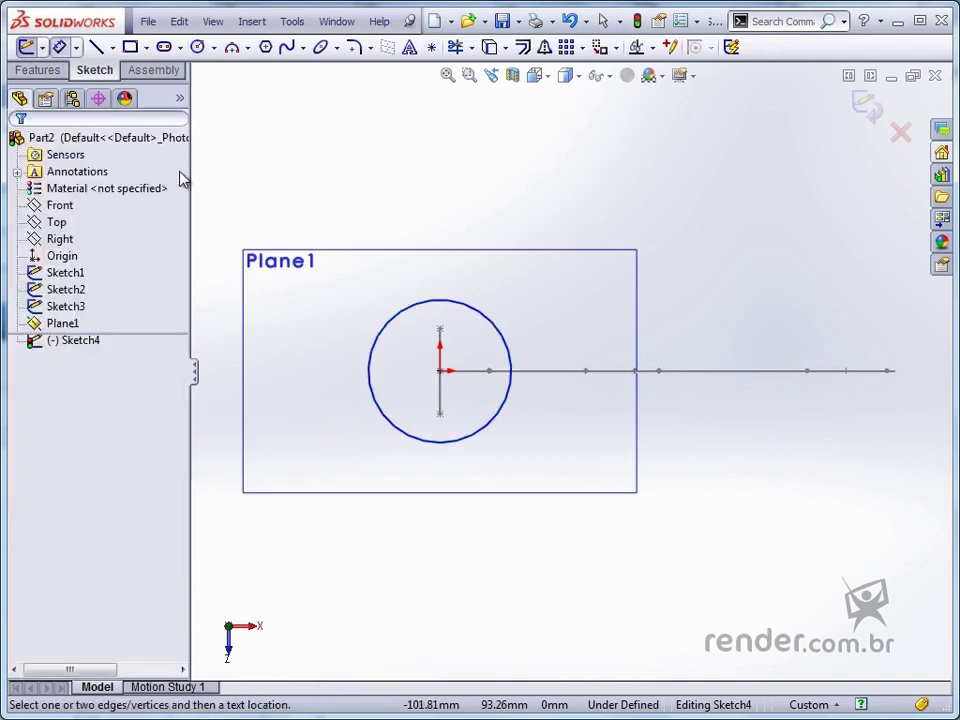
pyautogui.click(395, 318)
pyautogui.click(352, 268)
pyautogui.write('30')
pyautogui.press('Return')
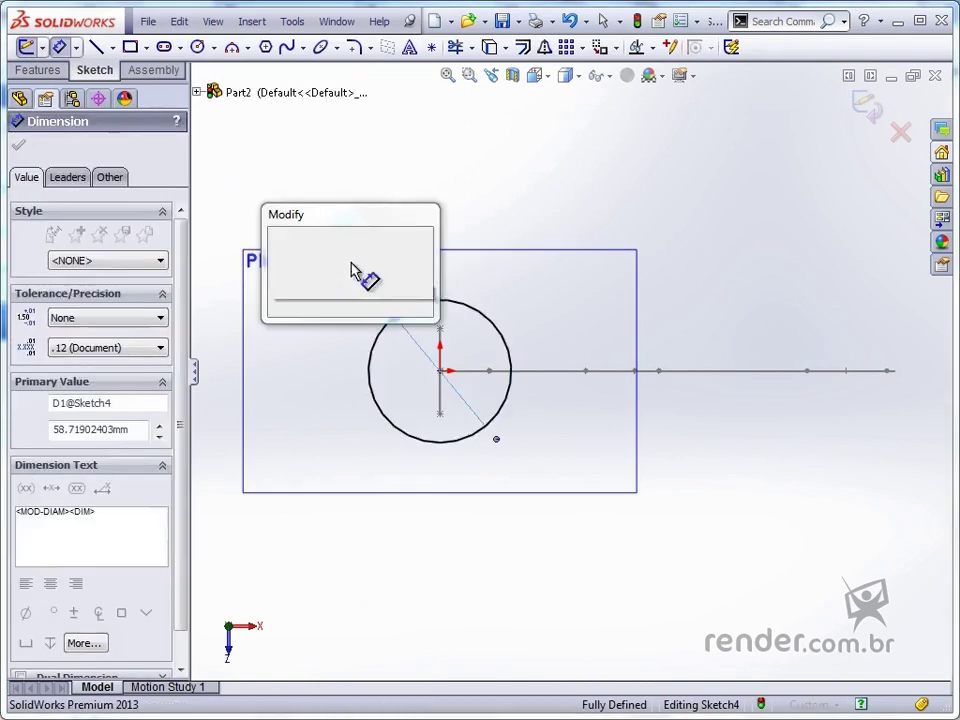
pyautogui.click(868, 105)
pyautogui.hotkey('ctrl', '7')
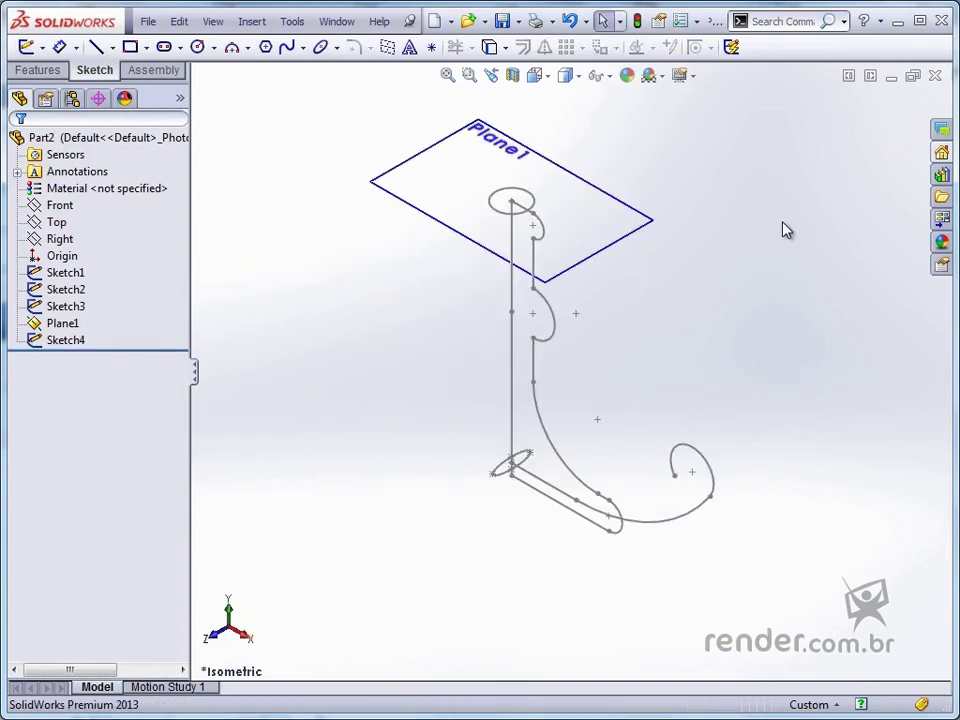
# - Select Plane1 in the FeatureManager tree and hide it
pyautogui.click(62, 325)
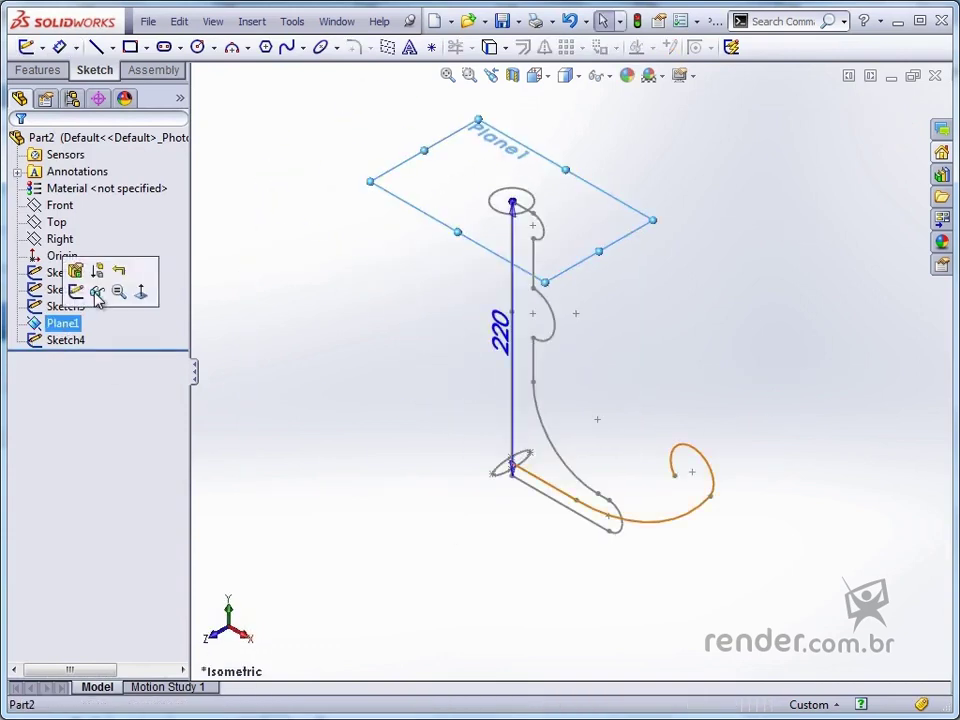
pyautogui.click(96, 293)
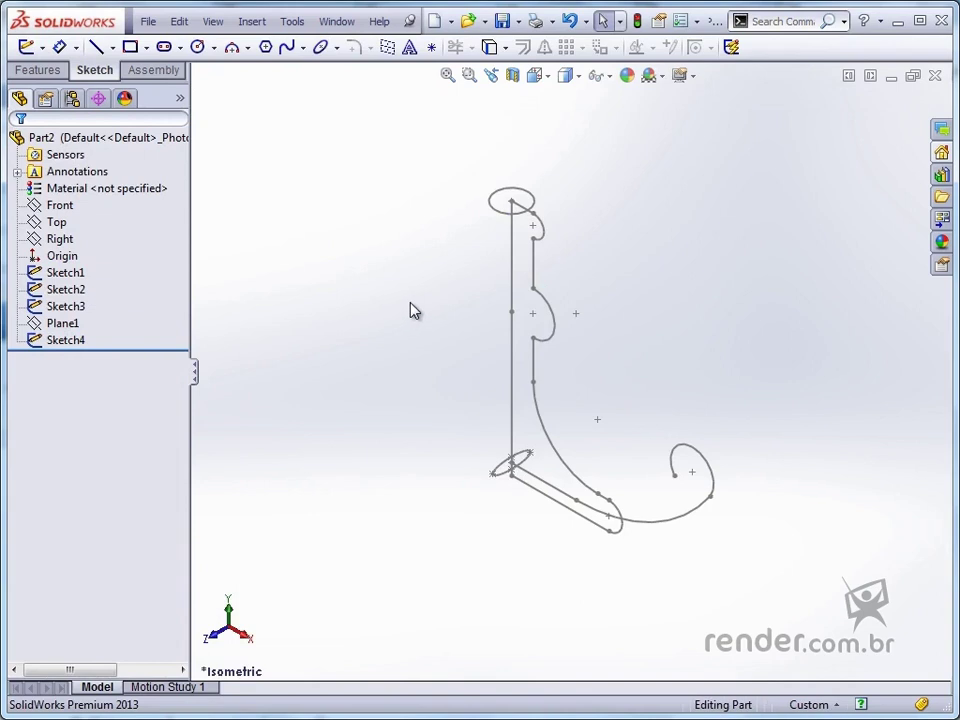